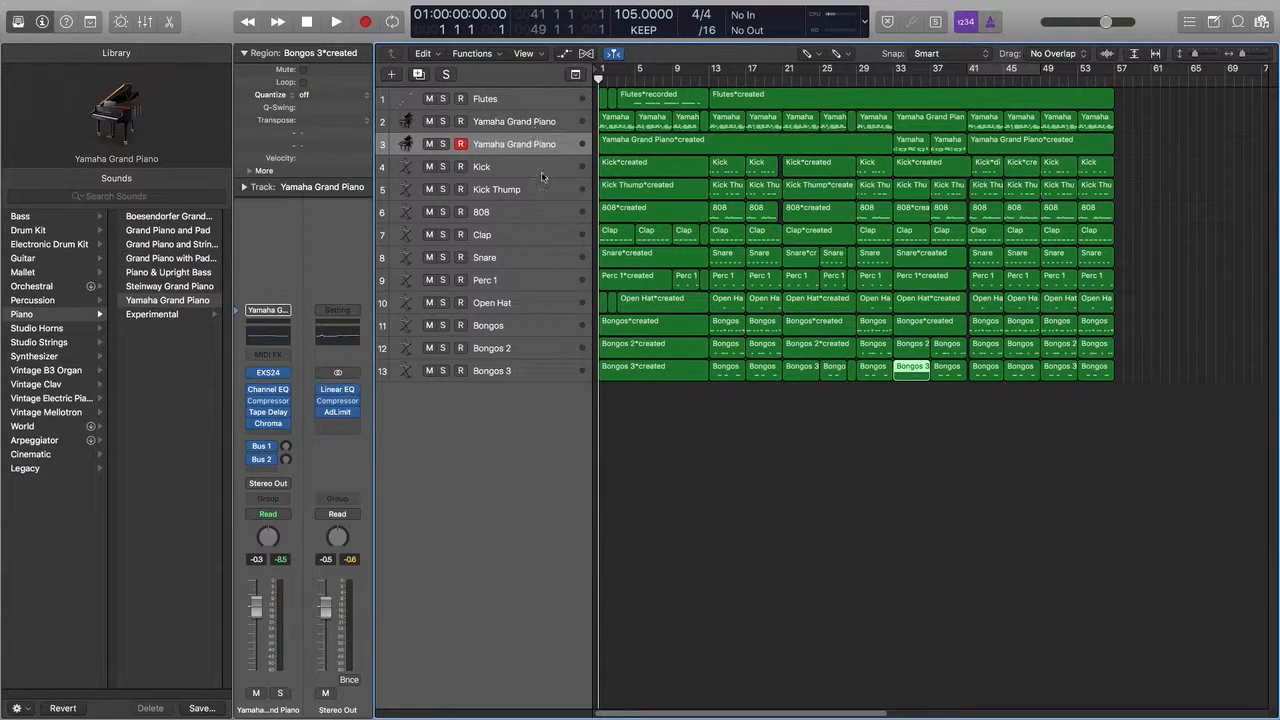
With the Glue Tool, join all regions on the Flutes track and on the first Yamaha Grand Piano track into one region each
left_click(815, 55)
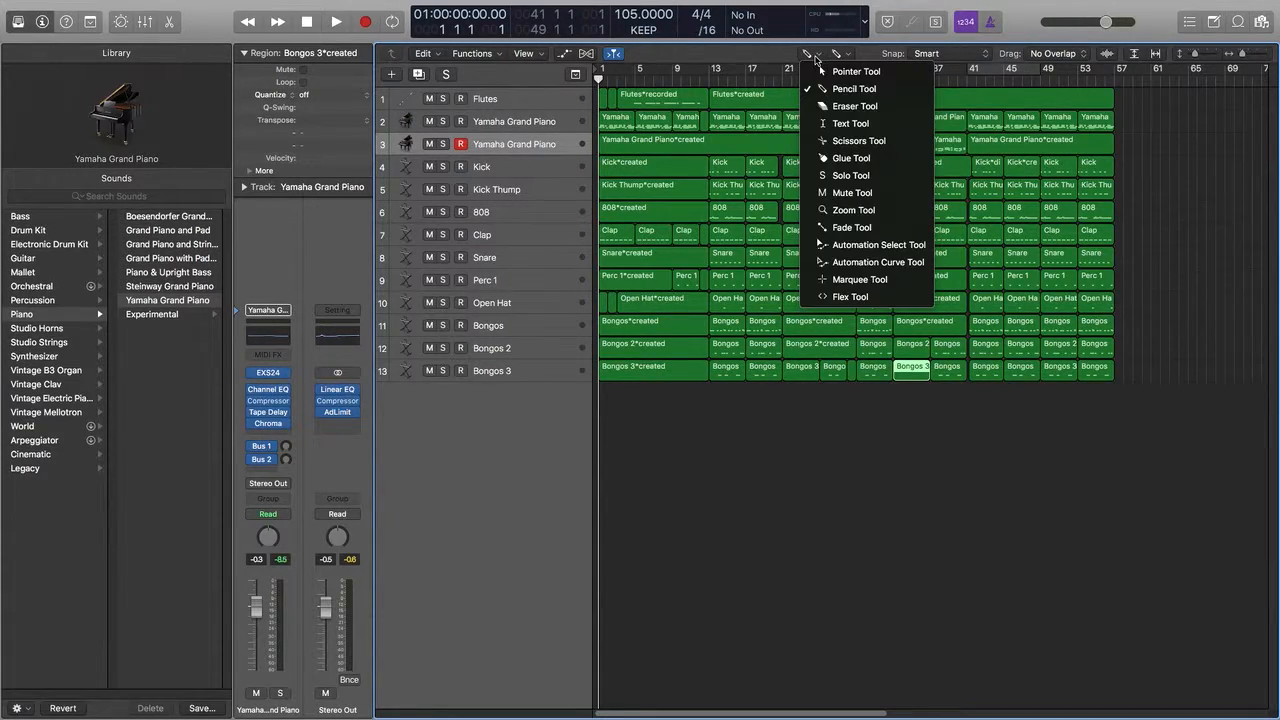
left_click(851, 71)
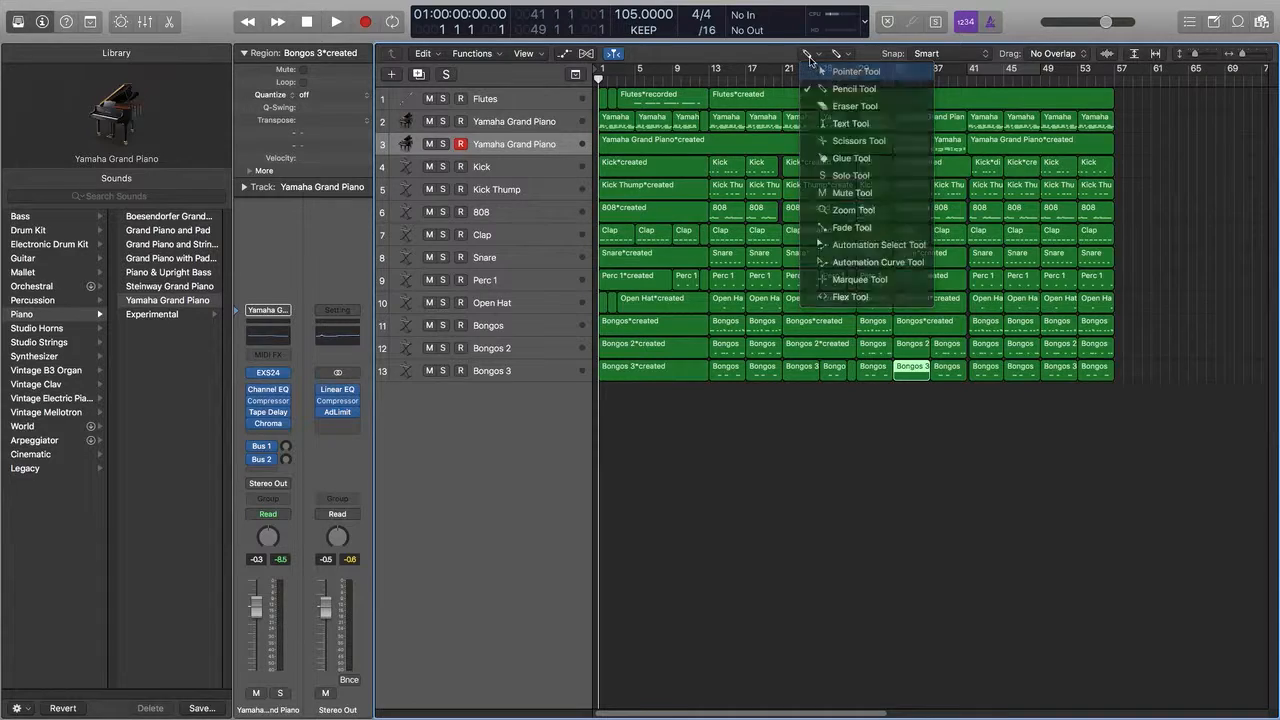
left_click(808, 55)
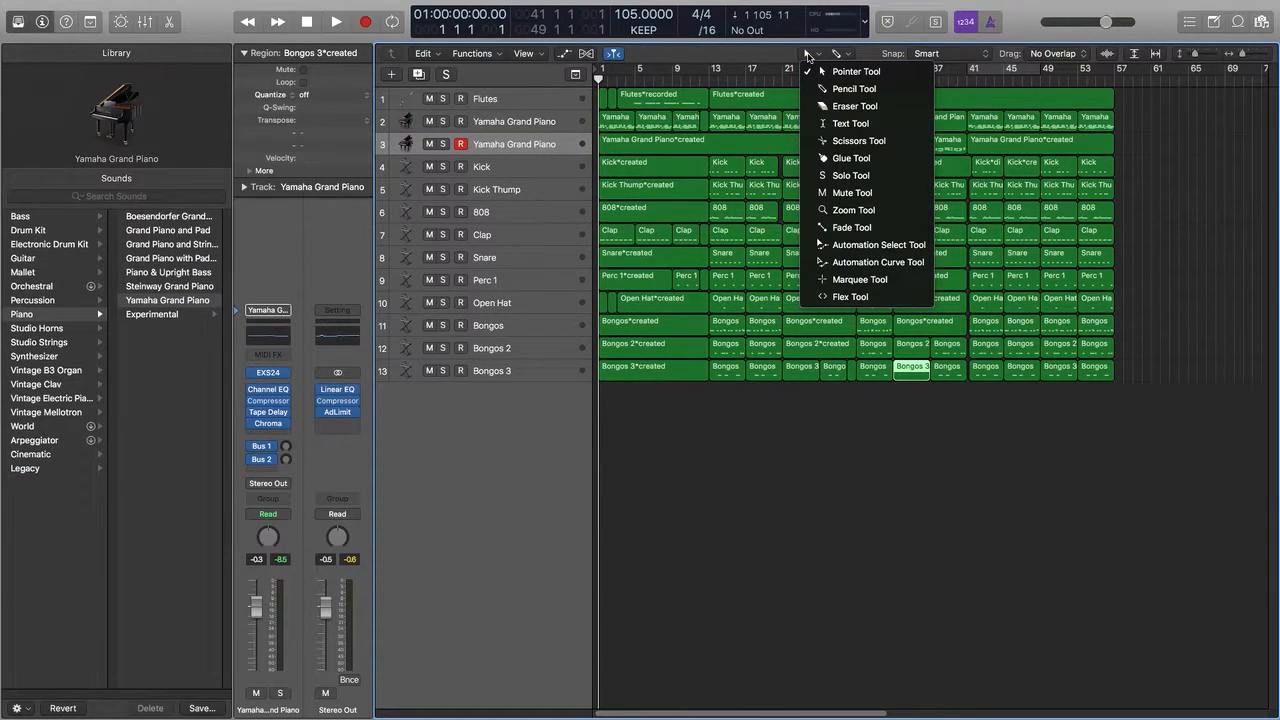
left_click(851, 158)
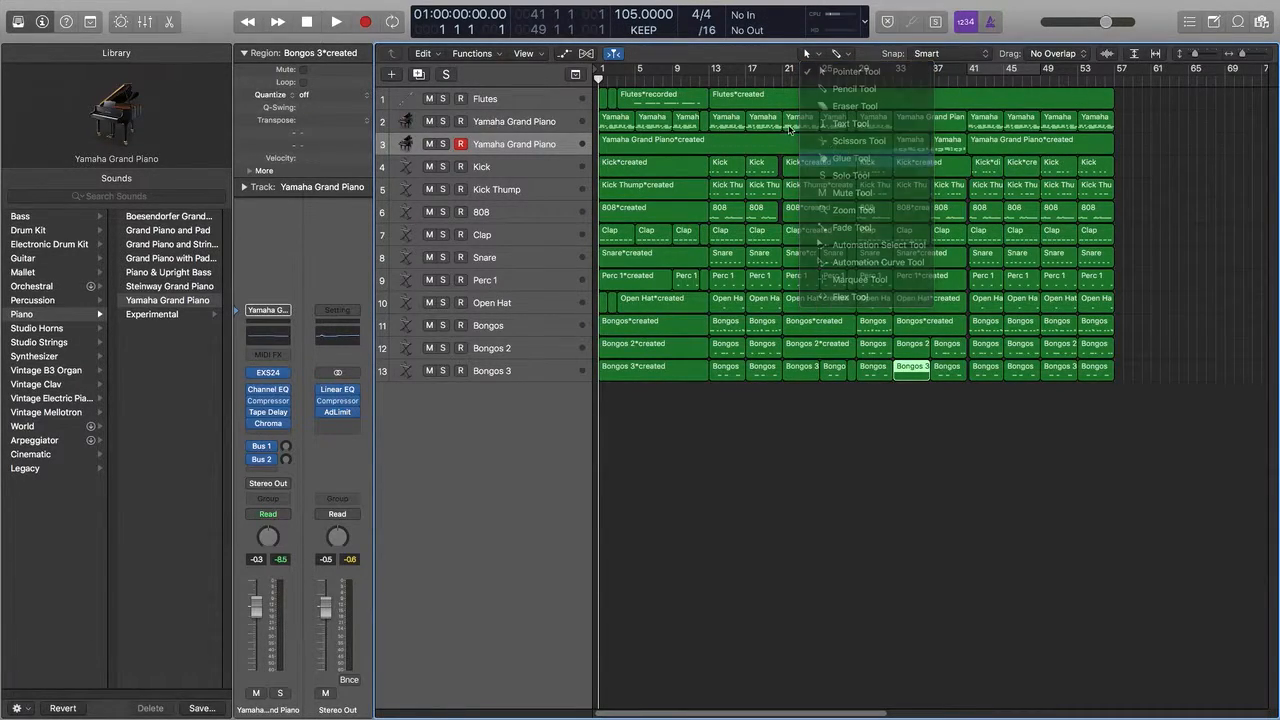
left_click(503, 101)
left_click(654, 97)
left_click(535, 121)
left_click(617, 126)
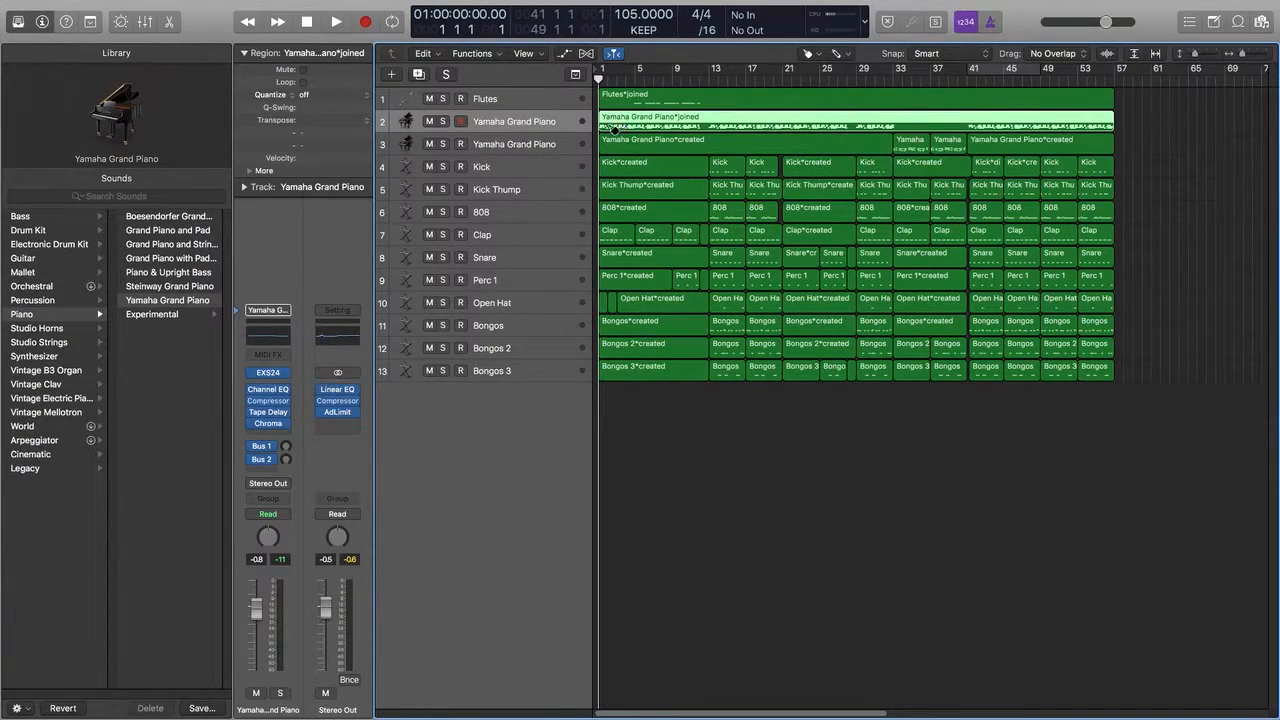
Join the regions on the second Yamaha Grand Piano, Kick, Kick Thump, 808 and Clap tracks into one region per track
left_click(543, 147)
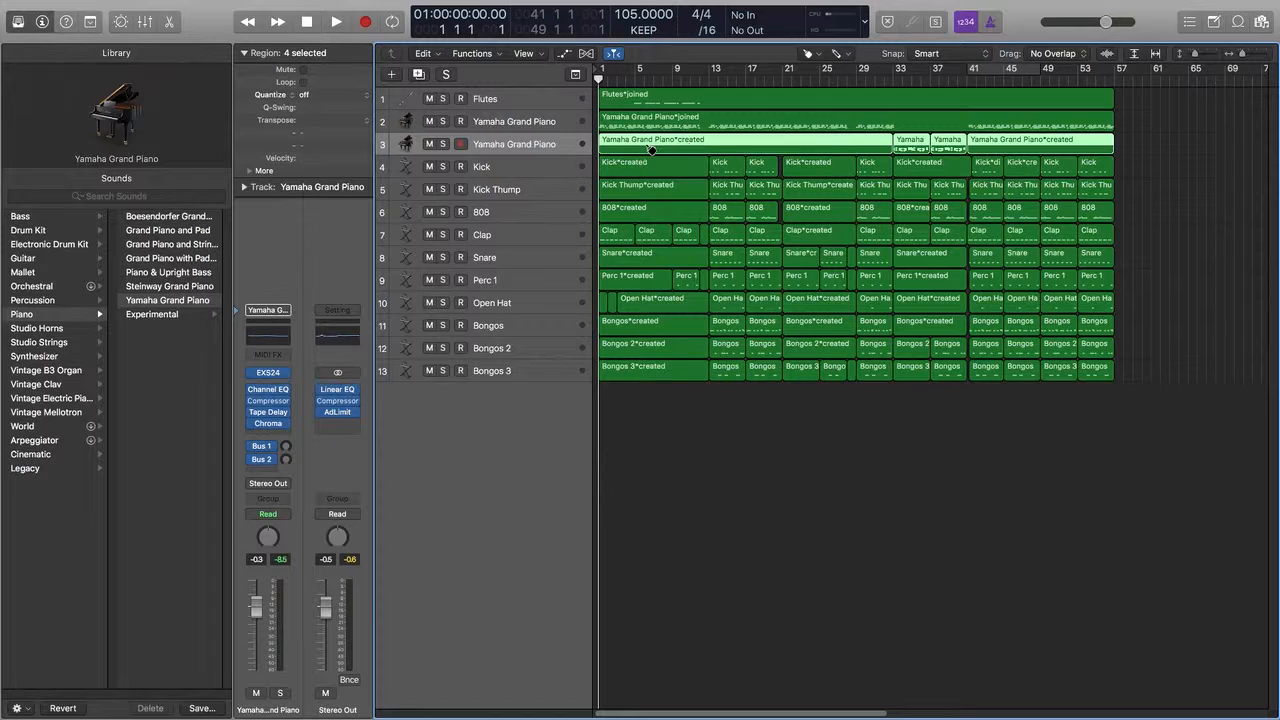
left_click(685, 145)
left_click(575, 170)
left_click(620, 172)
left_click(570, 190)
left_click(629, 192)
left_click(544, 216)
left_click(628, 214)
left_click(578, 236)
left_click(620, 238)
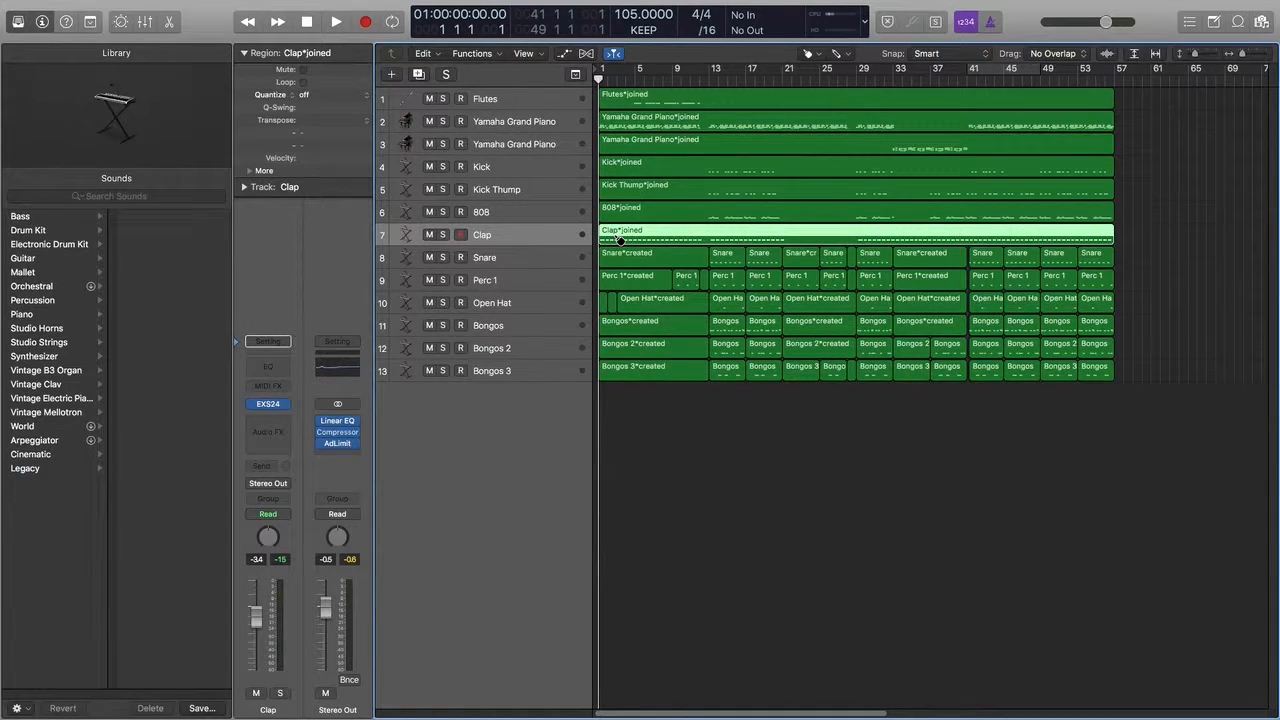
Join the regions on the Snare, Perc 1, Open Hat, Bongos, Bongos 2 and Bongos 3 tracks into one region per track
left_click(538, 261)
key("super+j")
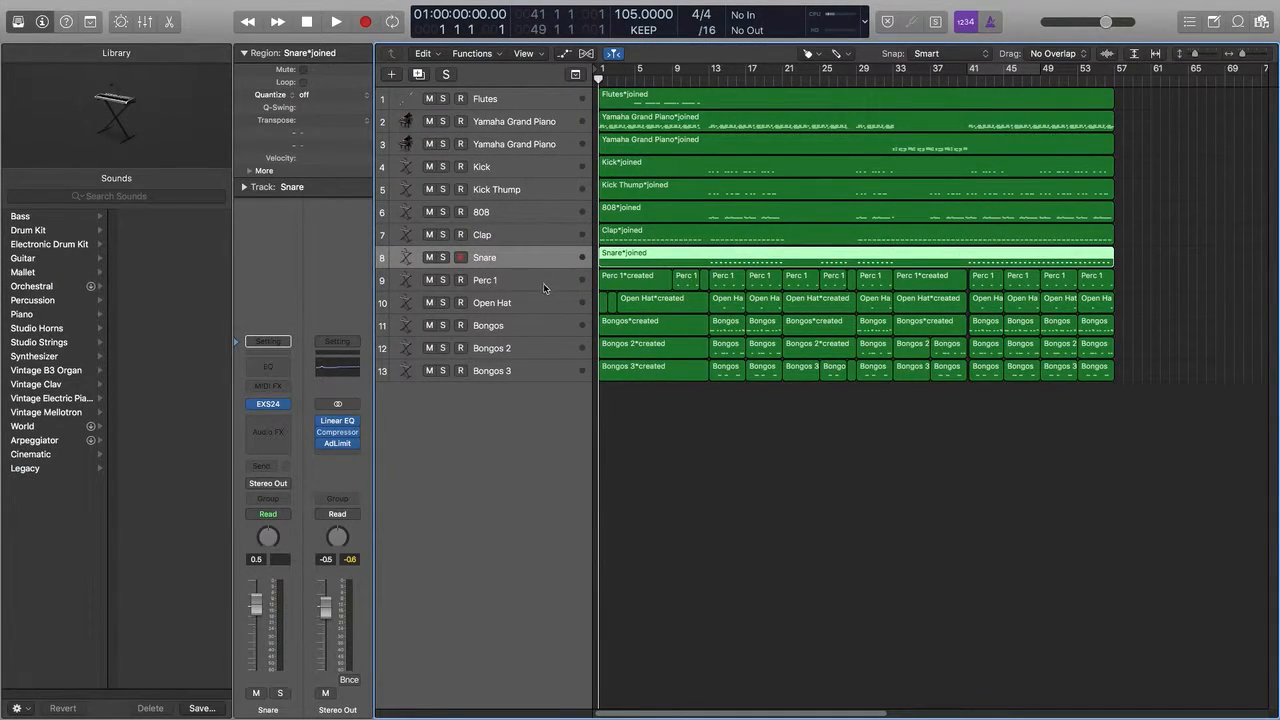
left_click(547, 285)
key("super+j")
left_click(543, 311)
key("super+j")
left_click(562, 328)
key("super+j")
left_click(530, 350)
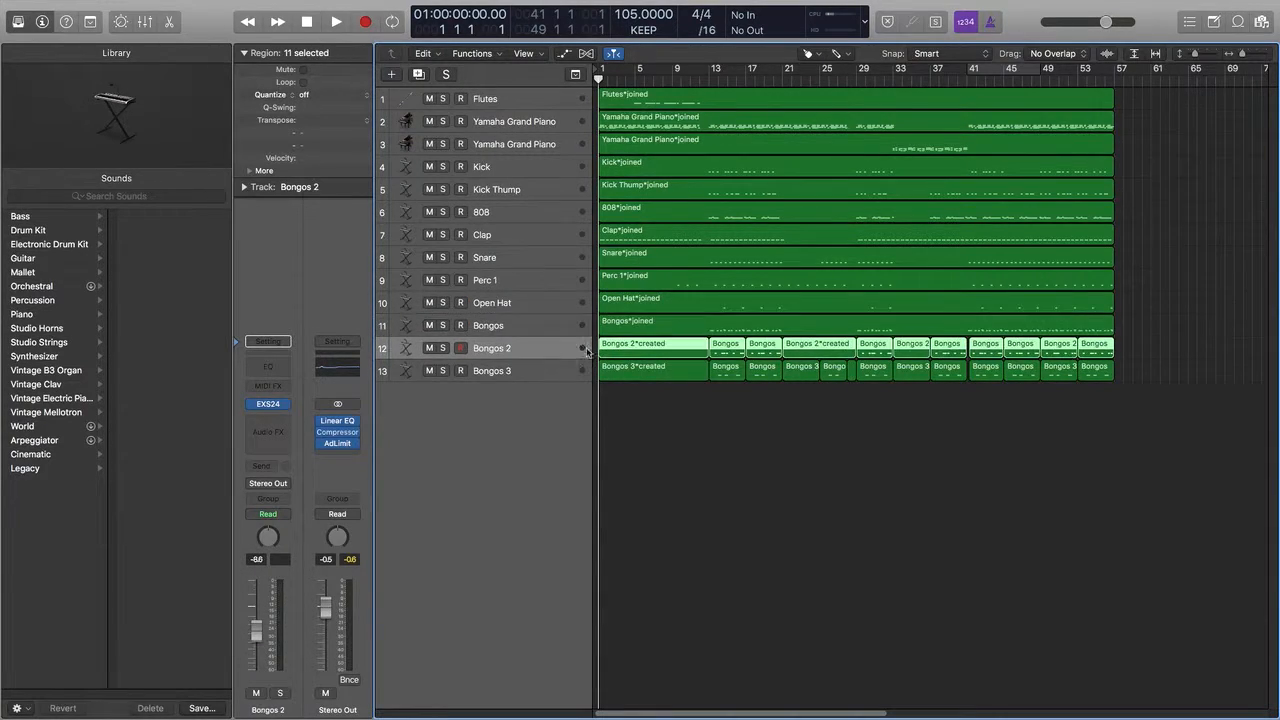
key("super+j")
left_click(532, 375)
key("super+j")
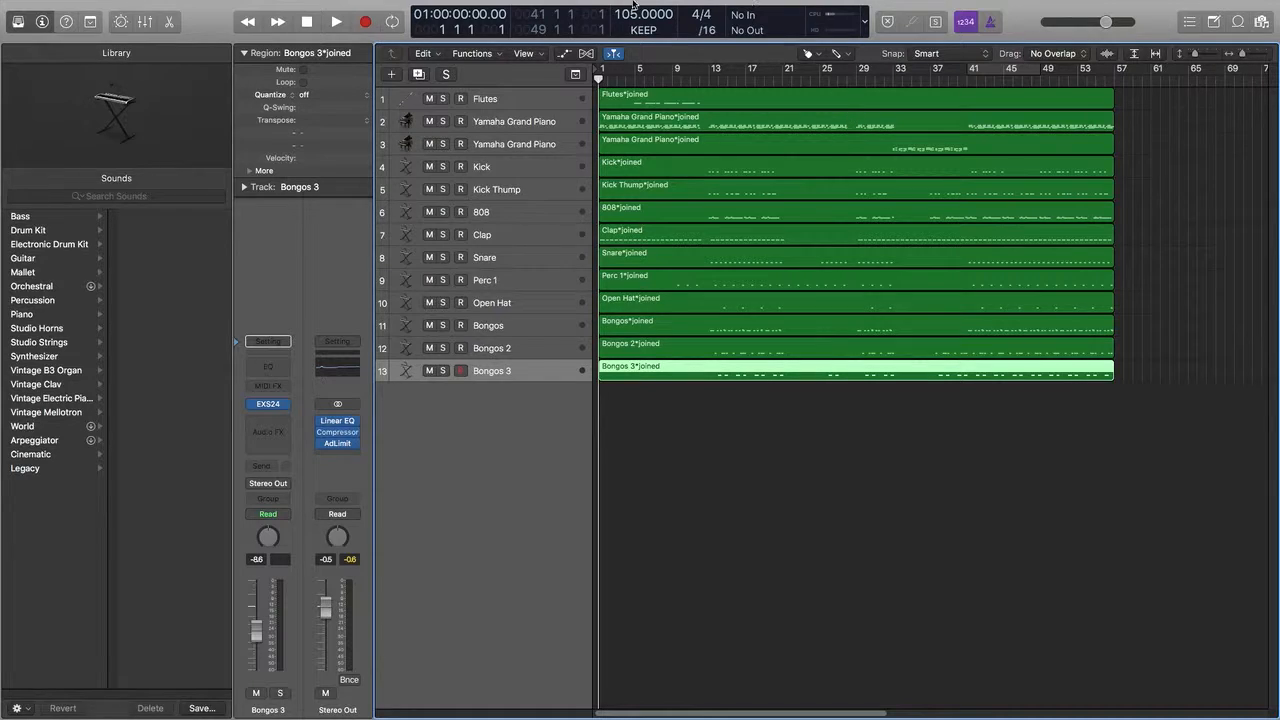
Switch back to the Pointer Tool and open the Bongos 3 region in an enlarged Score Editor window with the notation zoomed out
mouse_move(242, 25)
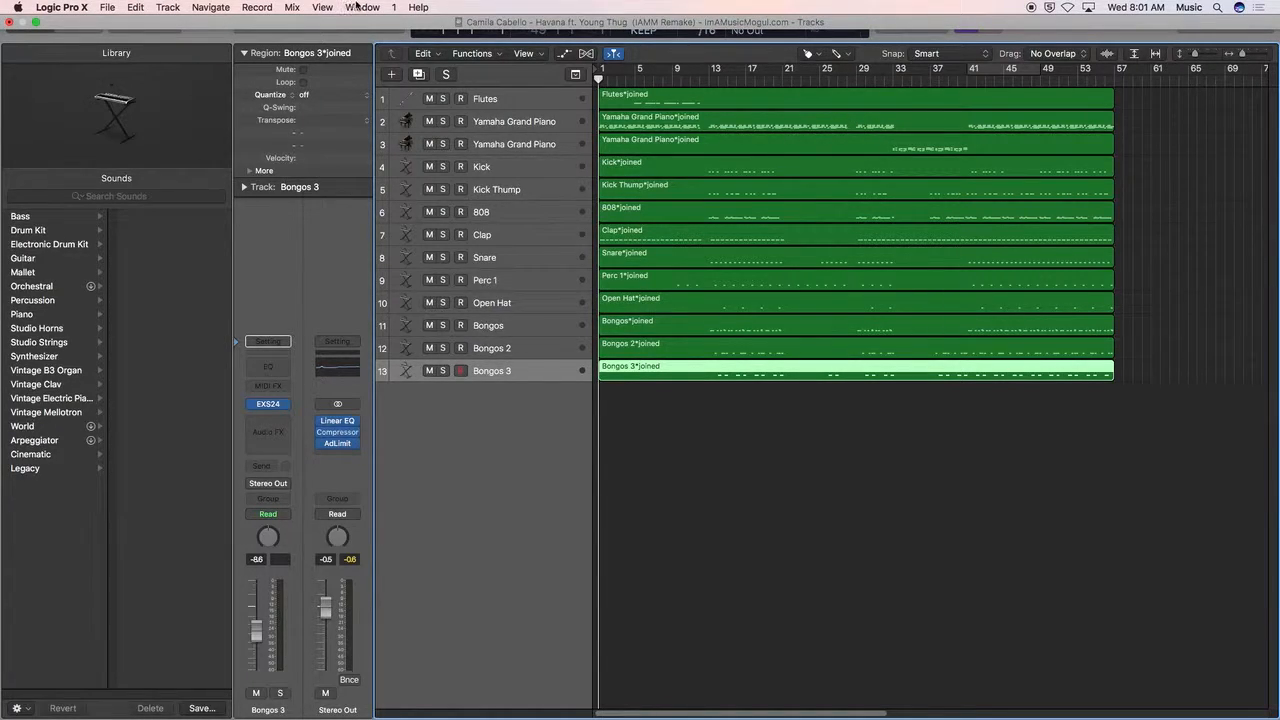
left_click(808, 53)
left_click(362, 7)
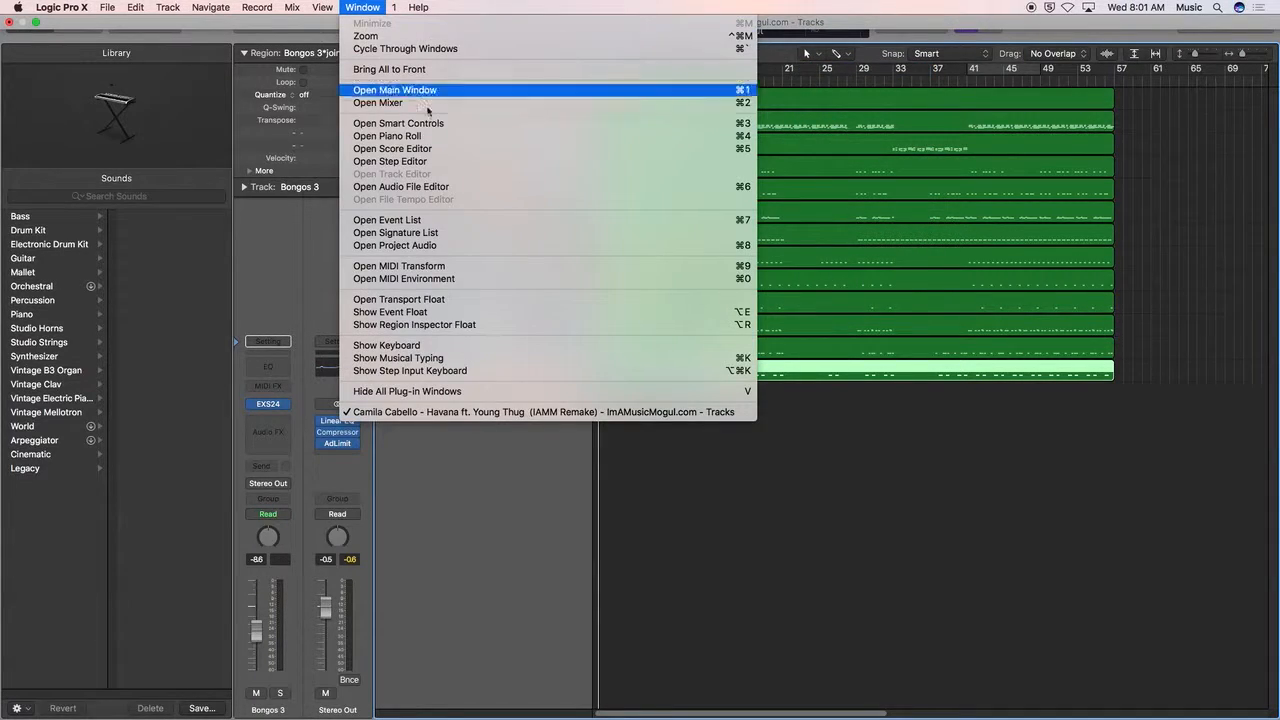
left_click(461, 148)
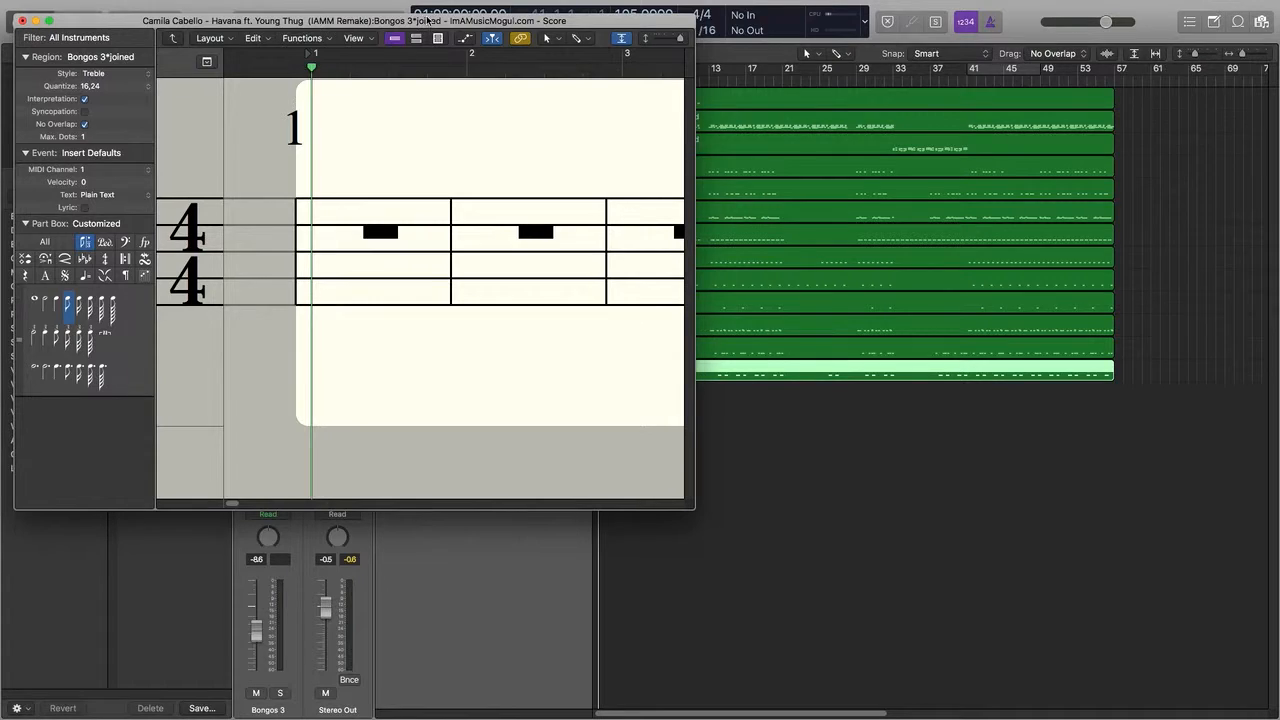
left_click_drag(428, 20, 510, 15)
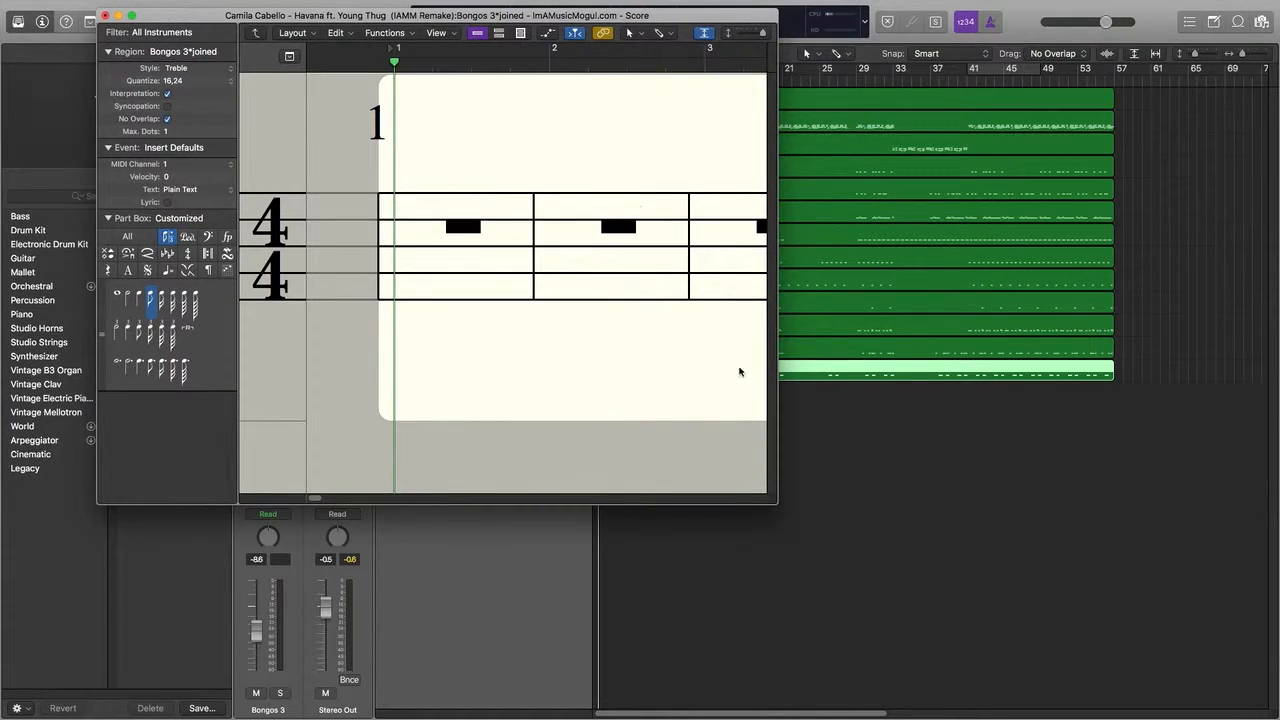
left_click_drag(765, 36, 742, 38)
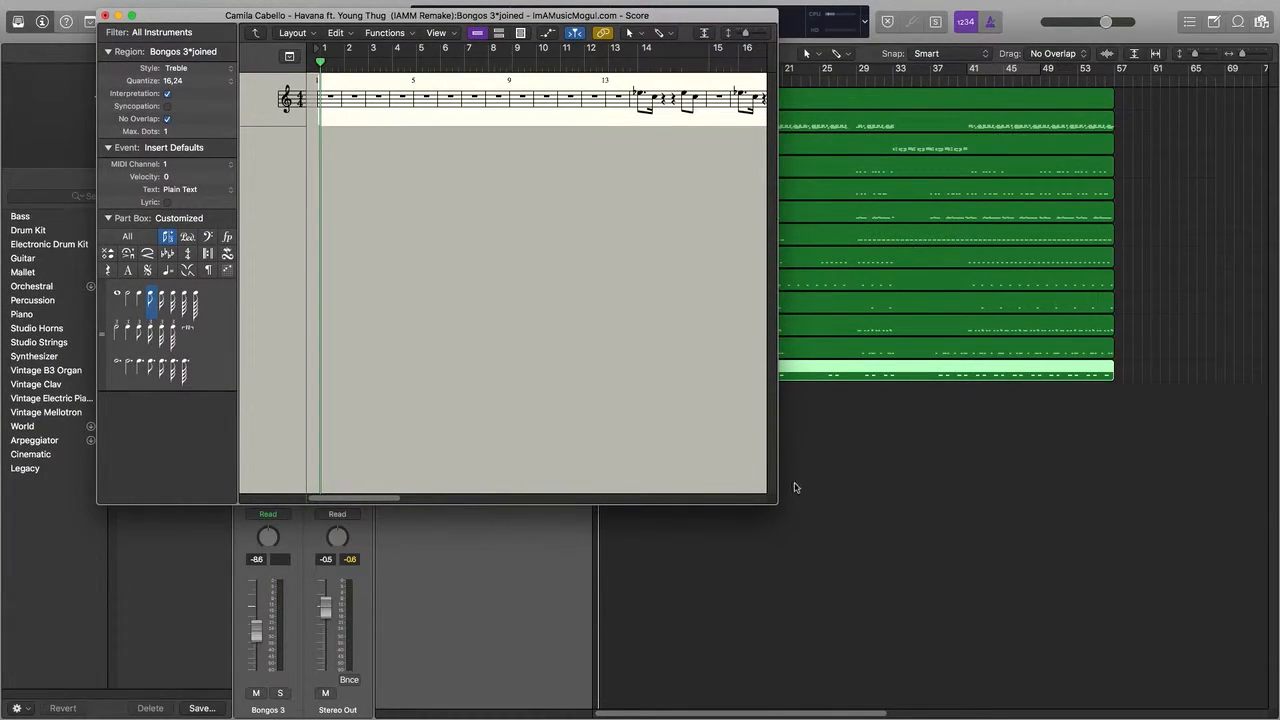
left_click_drag(779, 501, 1074, 530)
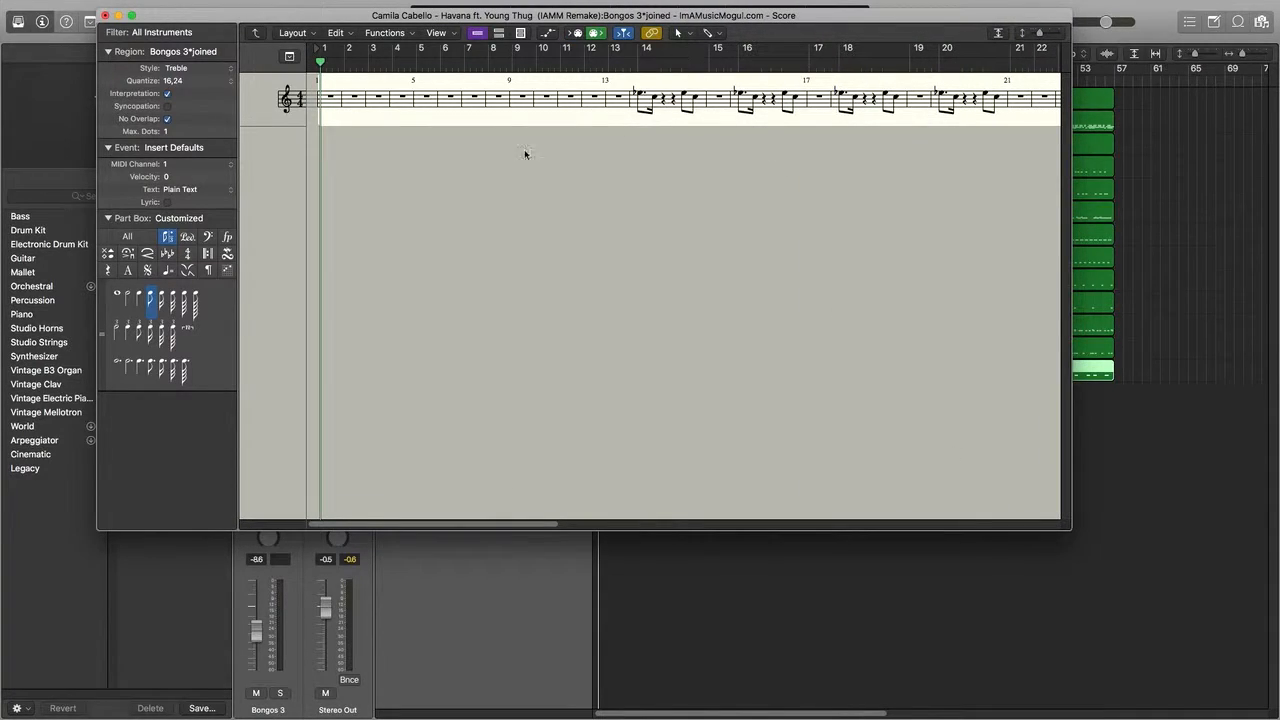
Deselect the Bongos 3 region and play the opening bars with the Score window moved clear of the tracks
left_click(729, 557)
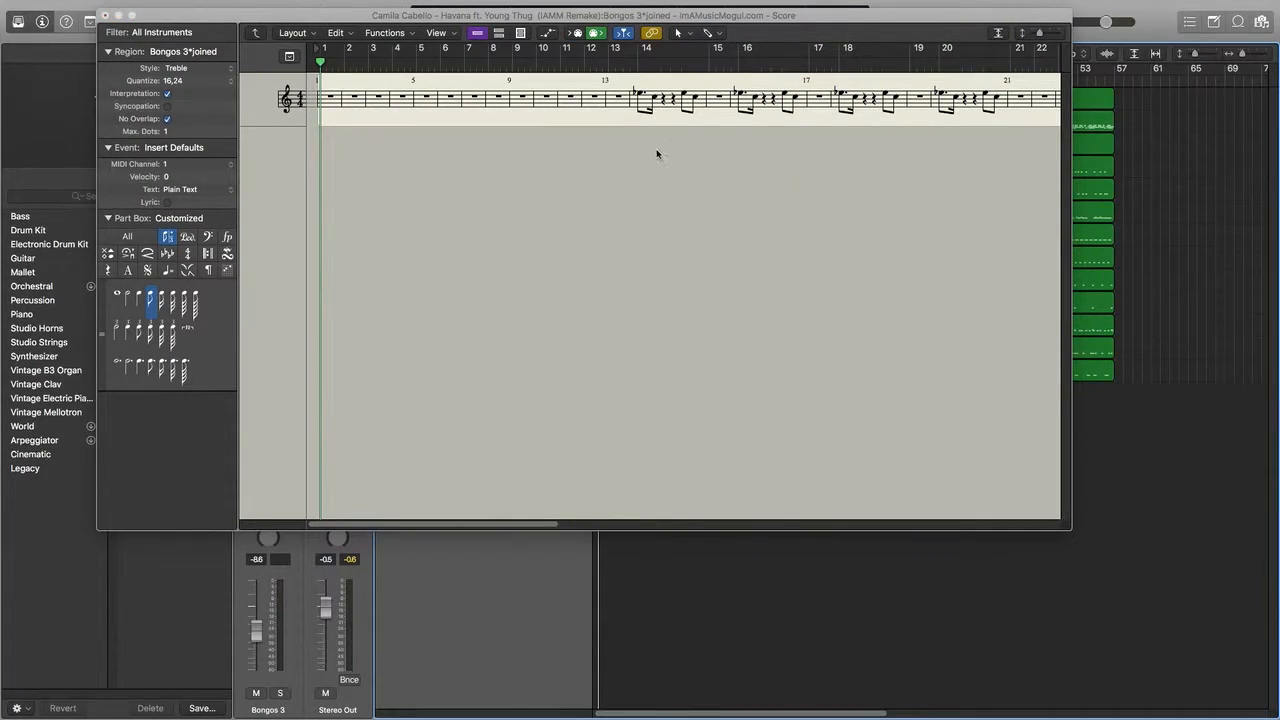
left_click_drag(670, 17, 698, 548)
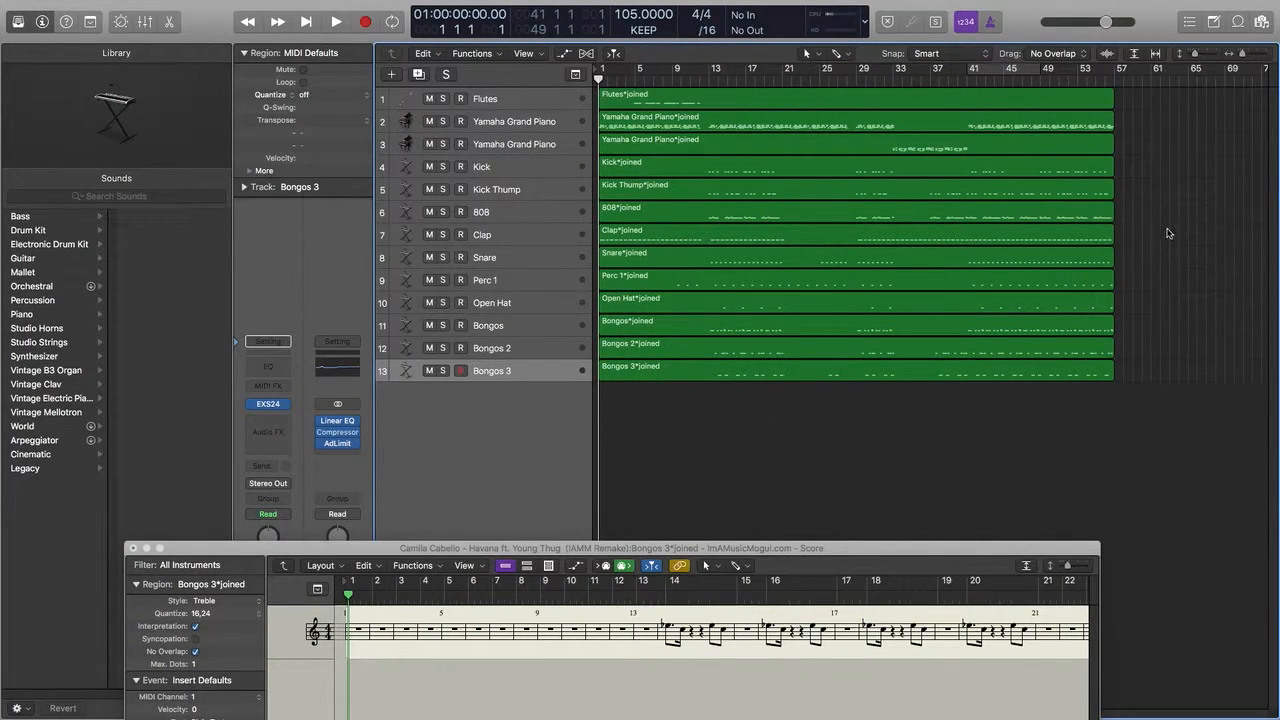
key("space")
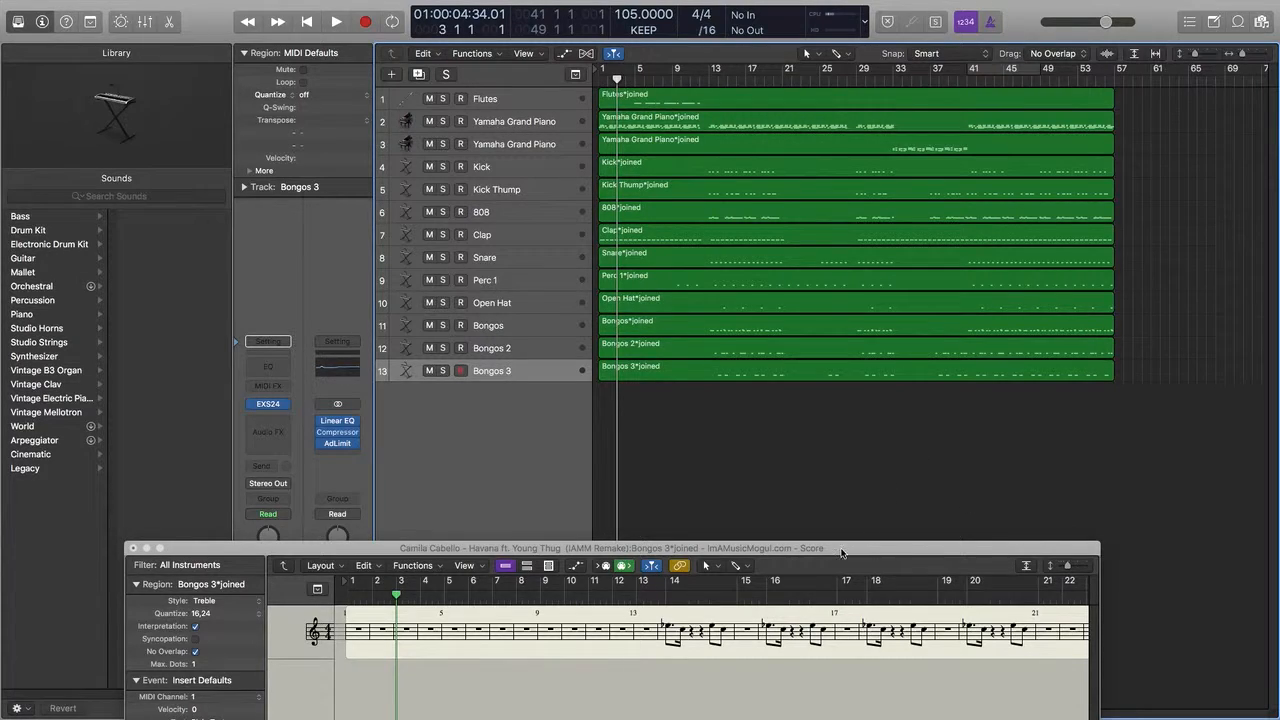
left_click_drag(841, 553, 945, 22)
Set the score's page orientation to landscape on A4 paper
mouse_move(191, 4)
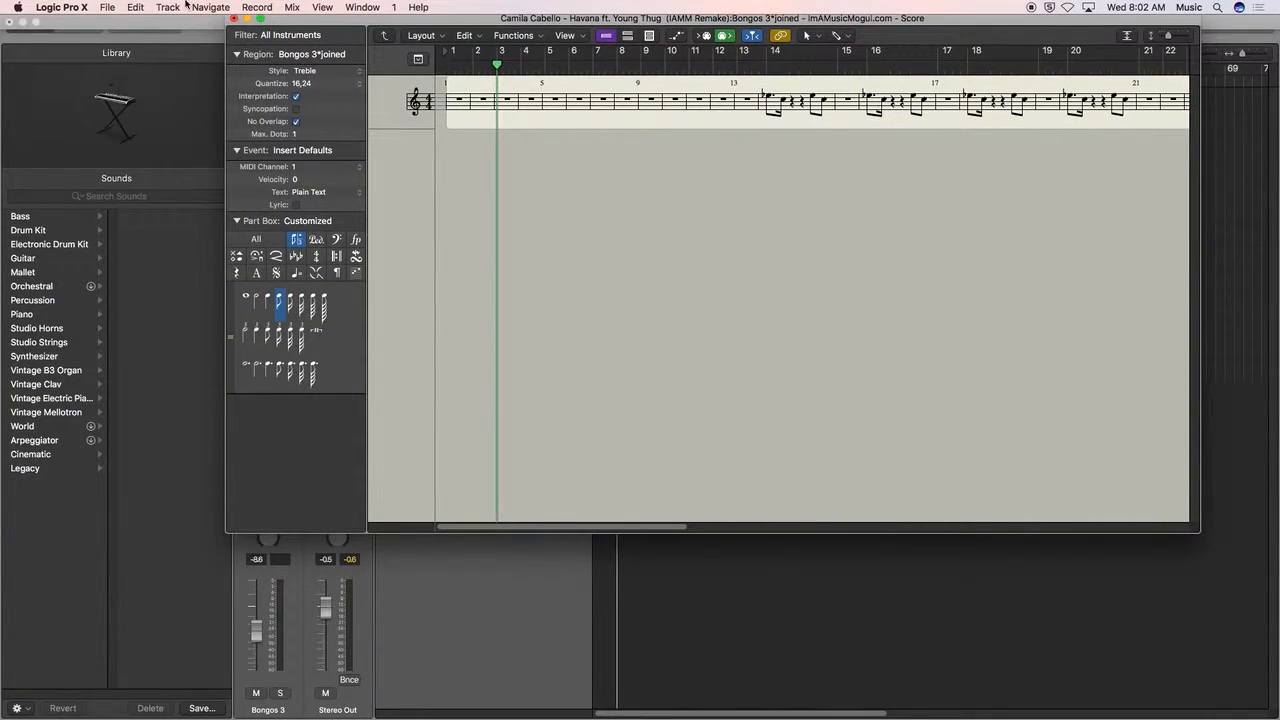
left_click(104, 7)
left_click(135, 224)
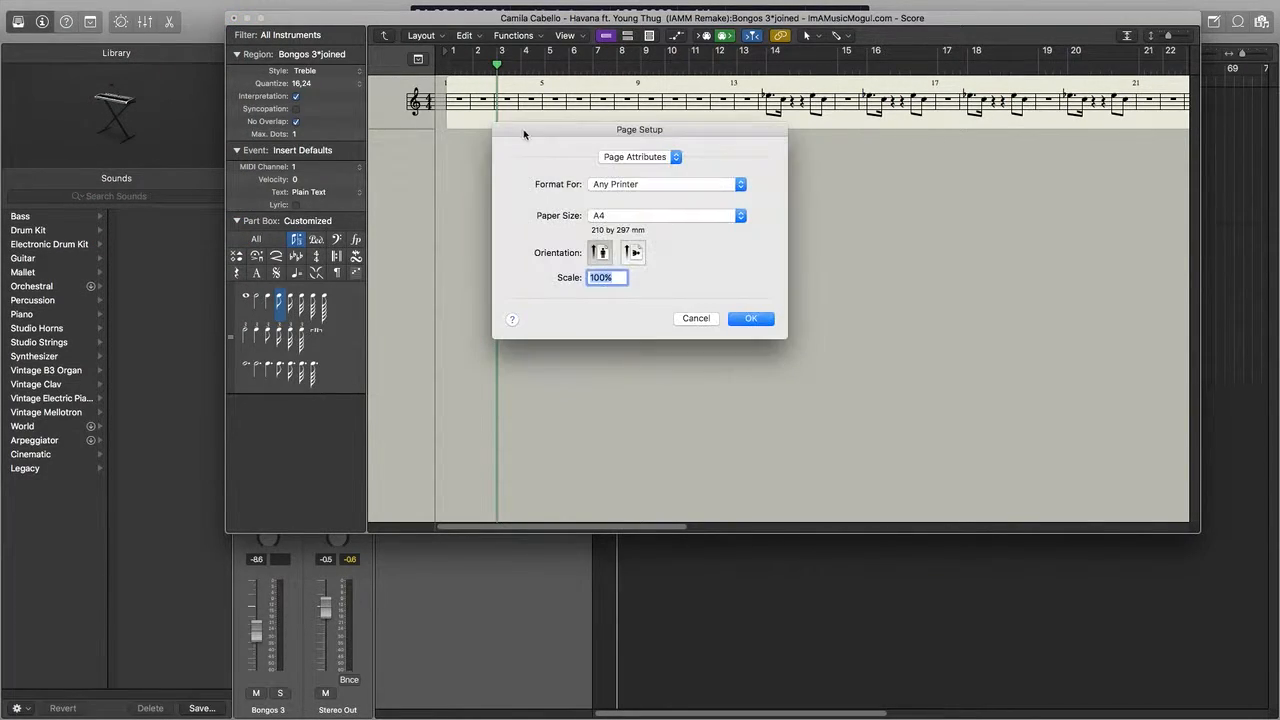
left_click(635, 256)
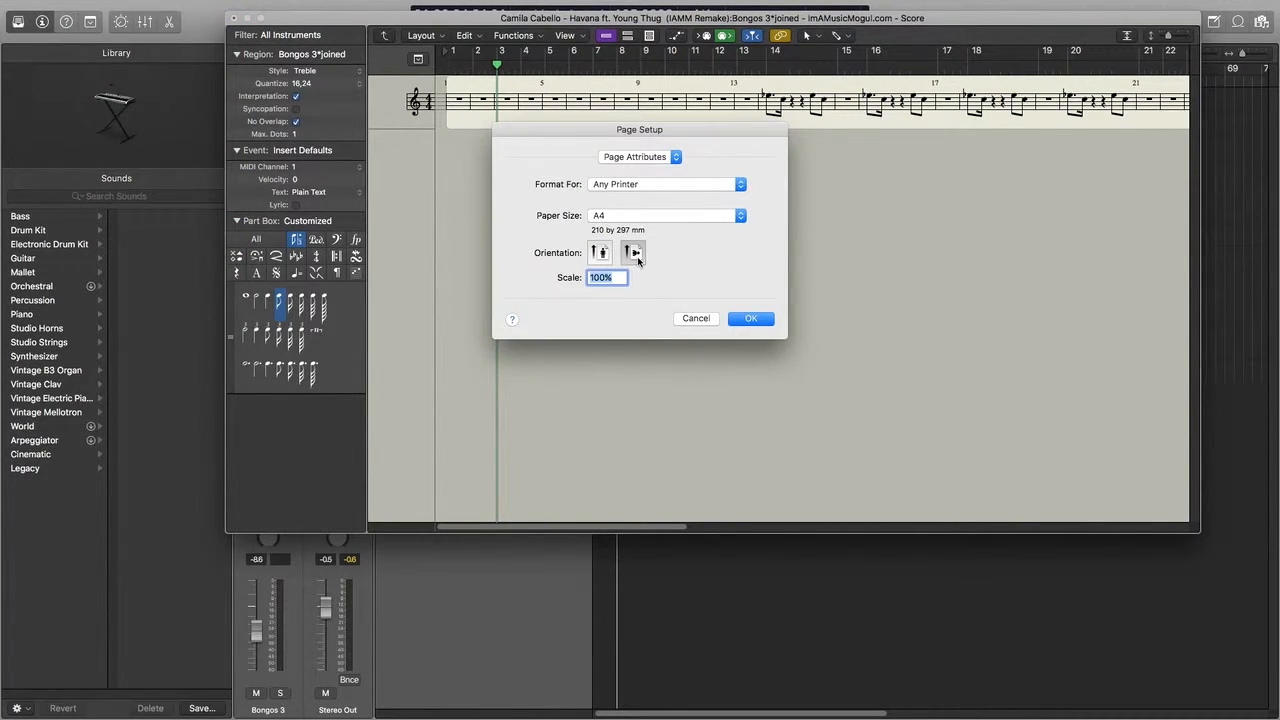
left_click(750, 319)
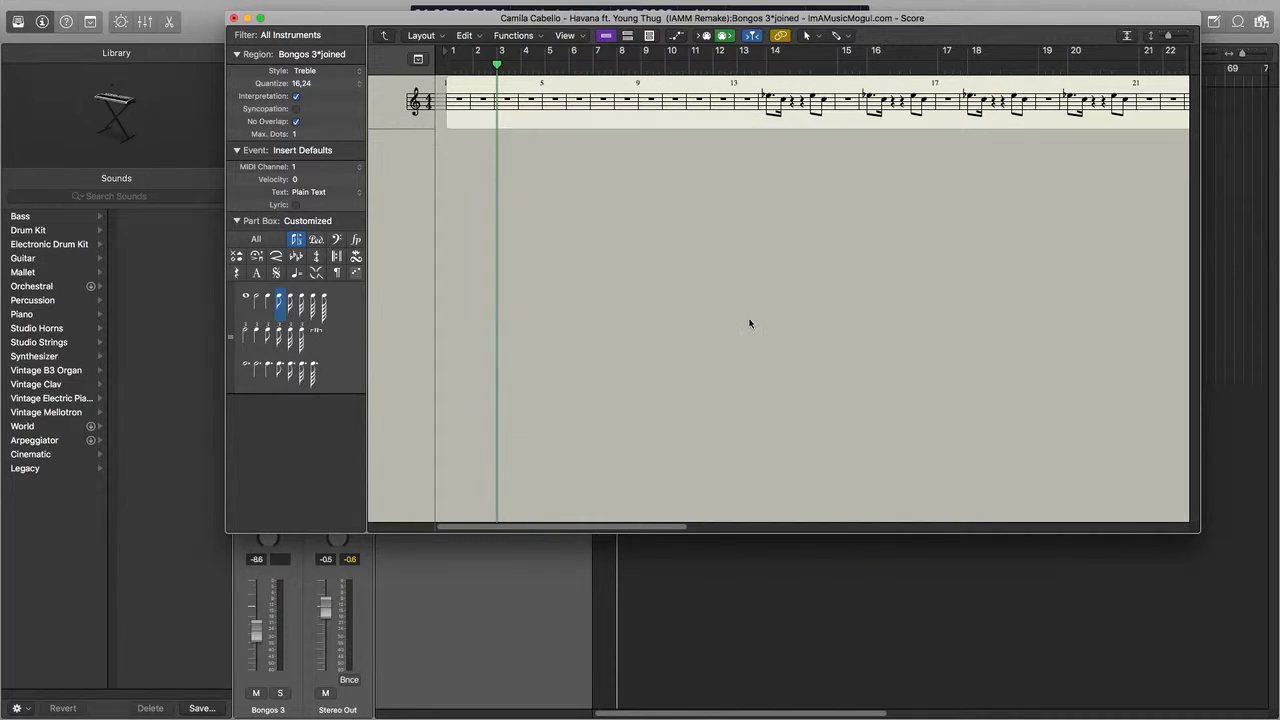
Show the Bongos 3 score in page view
left_click(648, 36)
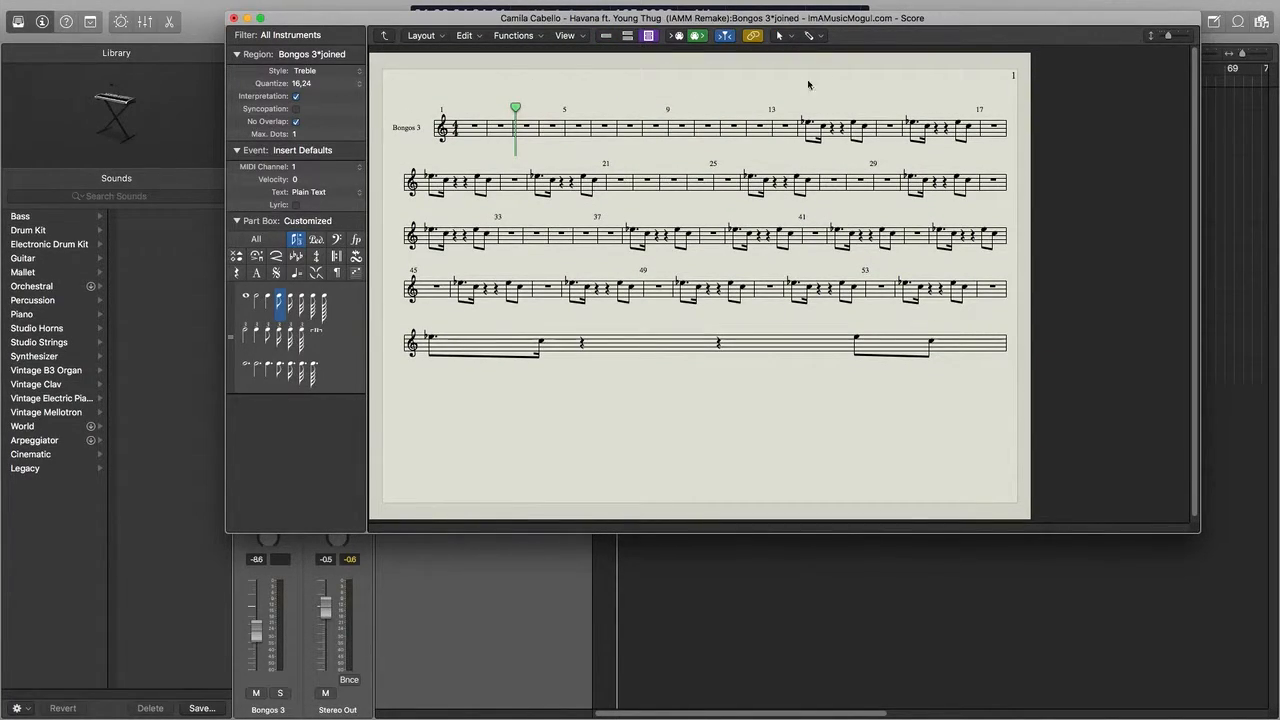
left_click(345, 41)
left_click(436, 62)
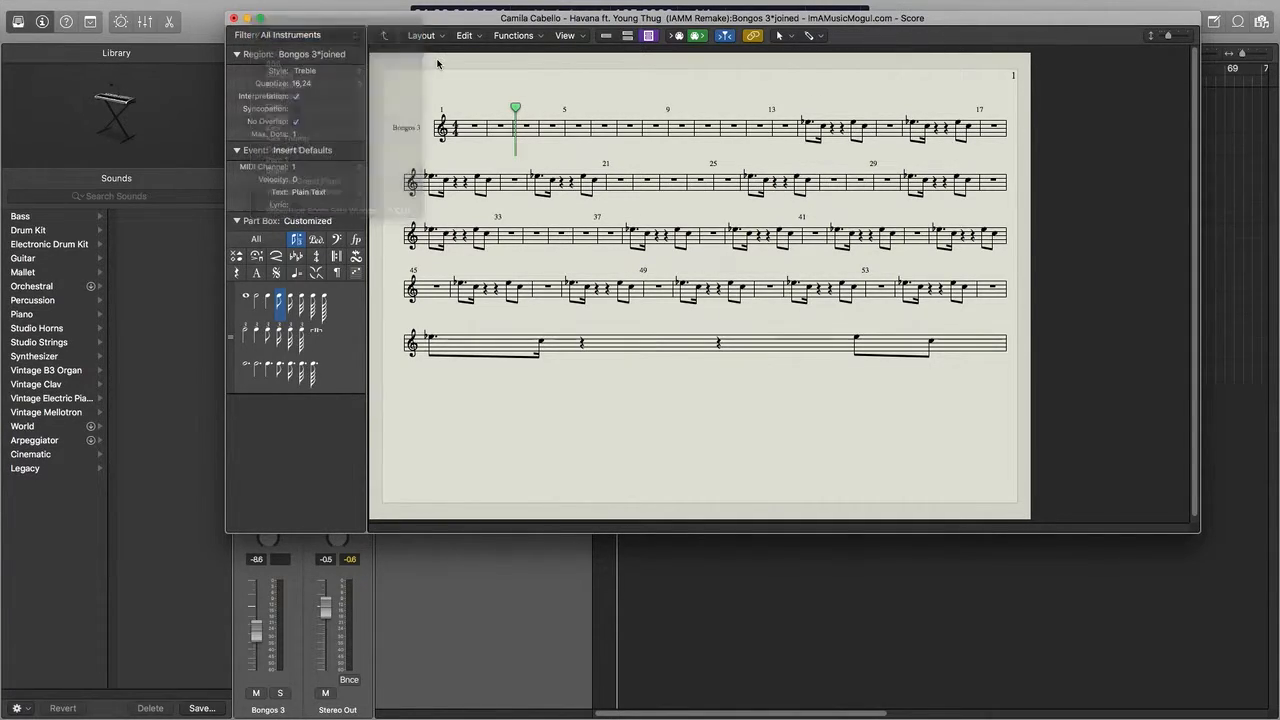
Create a new complete score set containing all instruments and close the Score Sets window
left_click(424, 36)
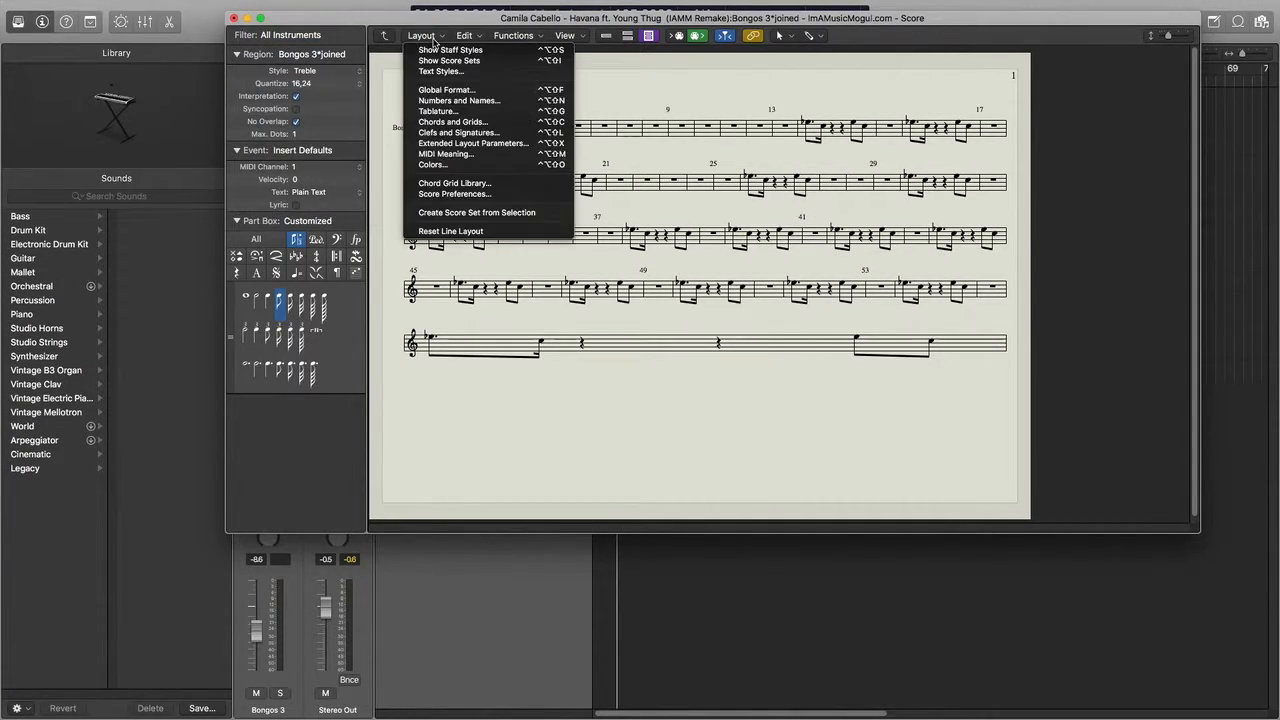
left_click(505, 63)
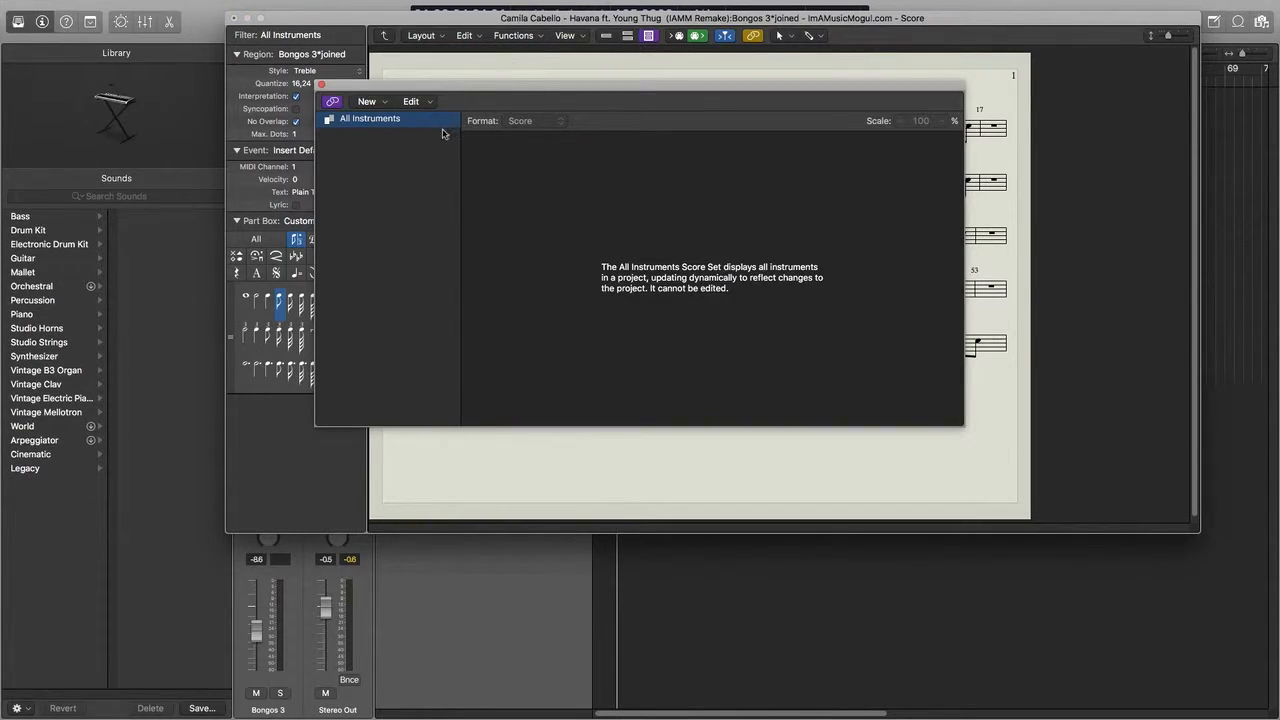
left_click(389, 102)
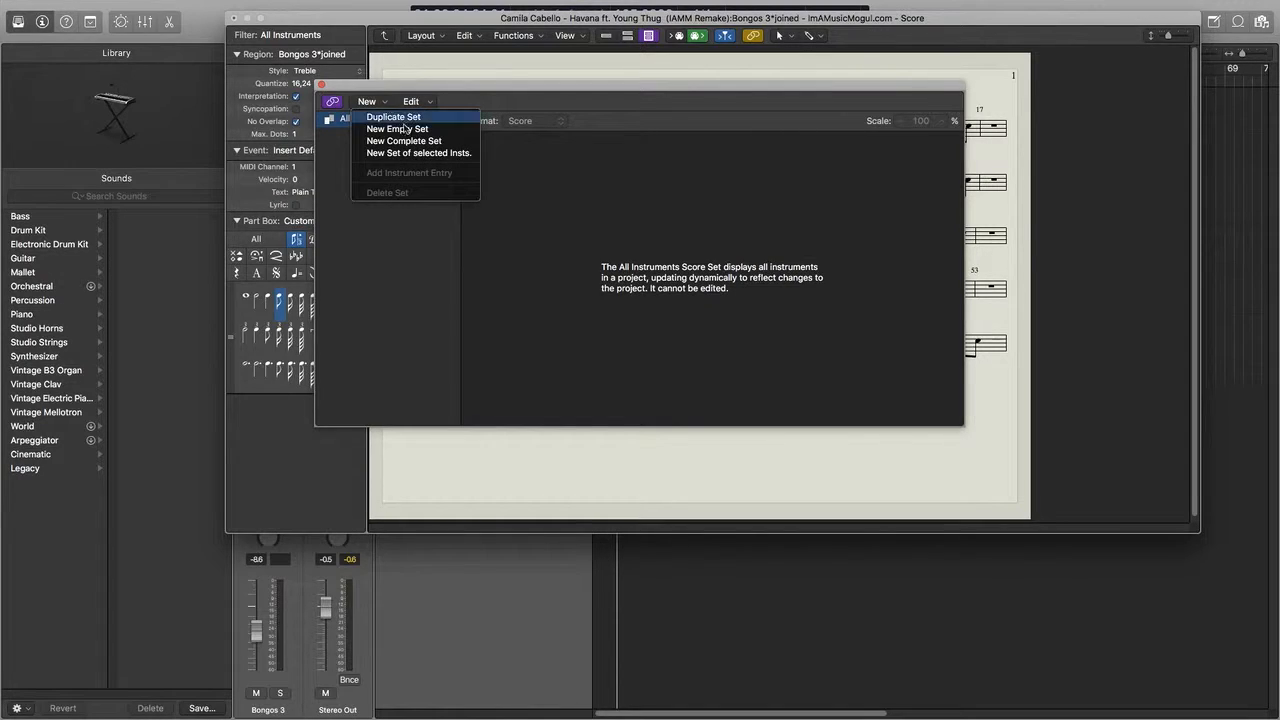
left_click(412, 141)
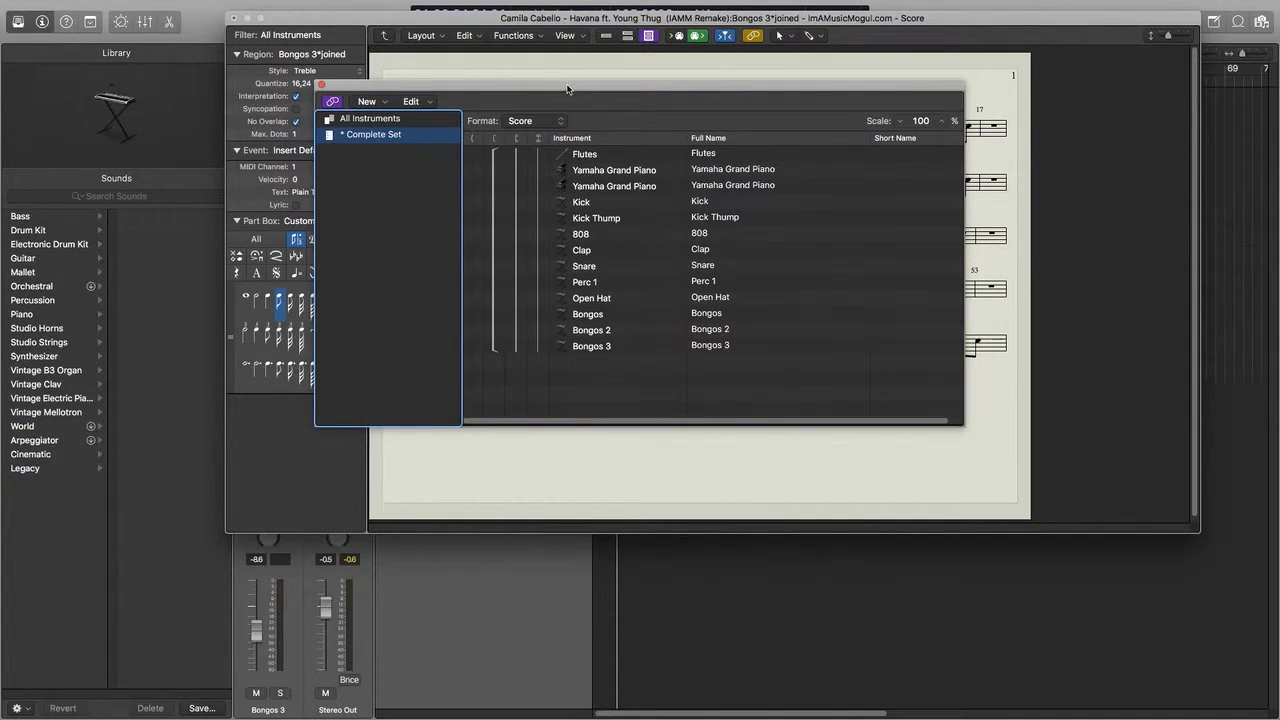
left_click_drag(567, 89, 561, 63)
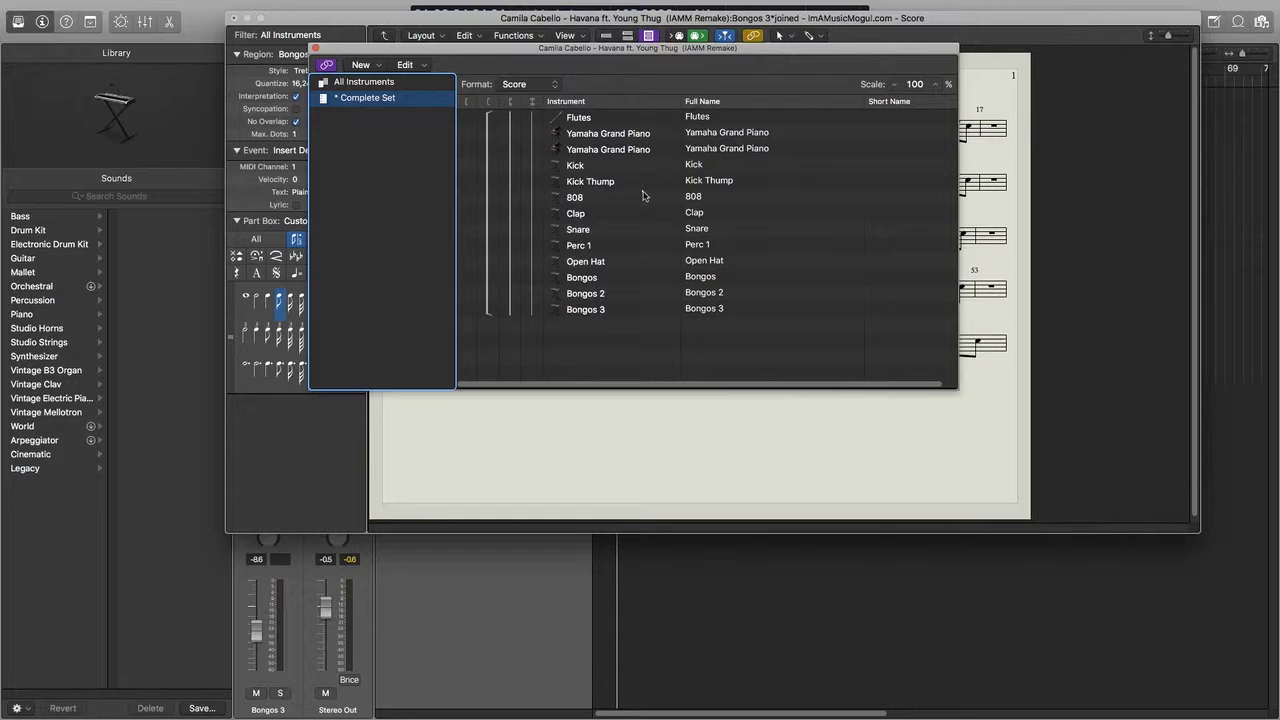
left_click(745, 401)
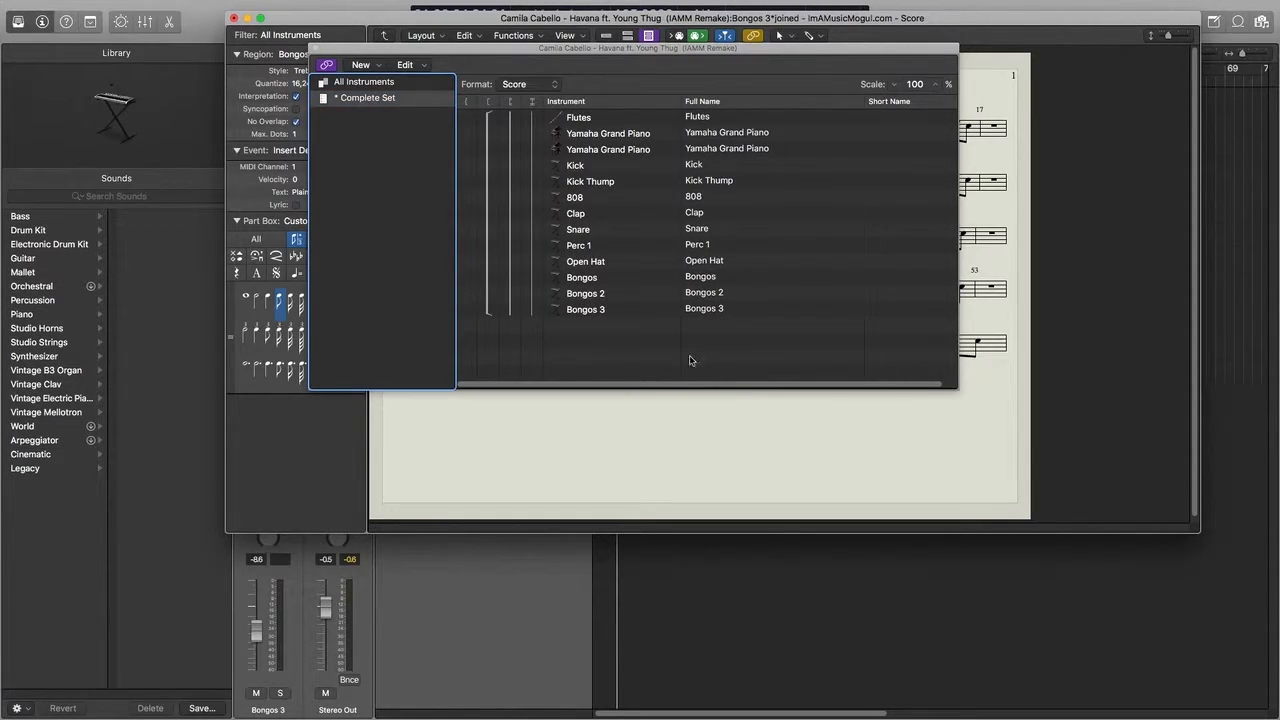
left_click(317, 50)
Set the score's instrument filter to the Complete Set
left_click(318, 35)
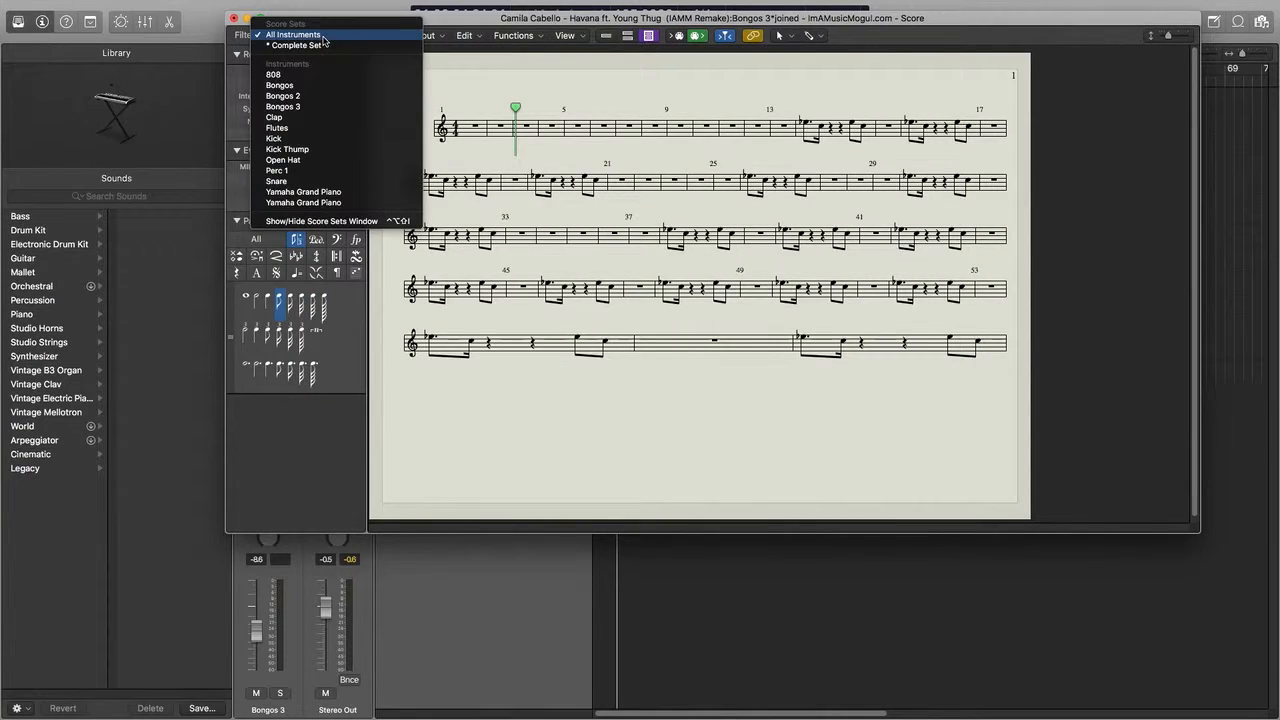
left_click(325, 49)
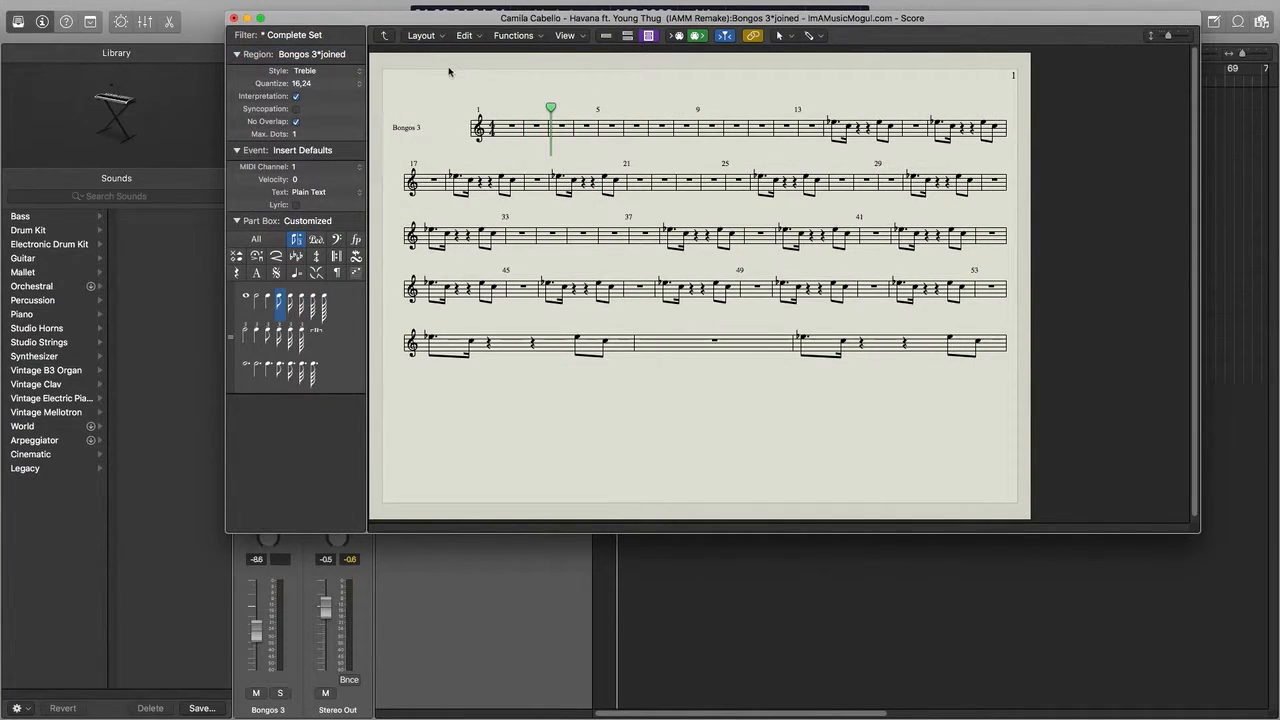
left_click(338, 35)
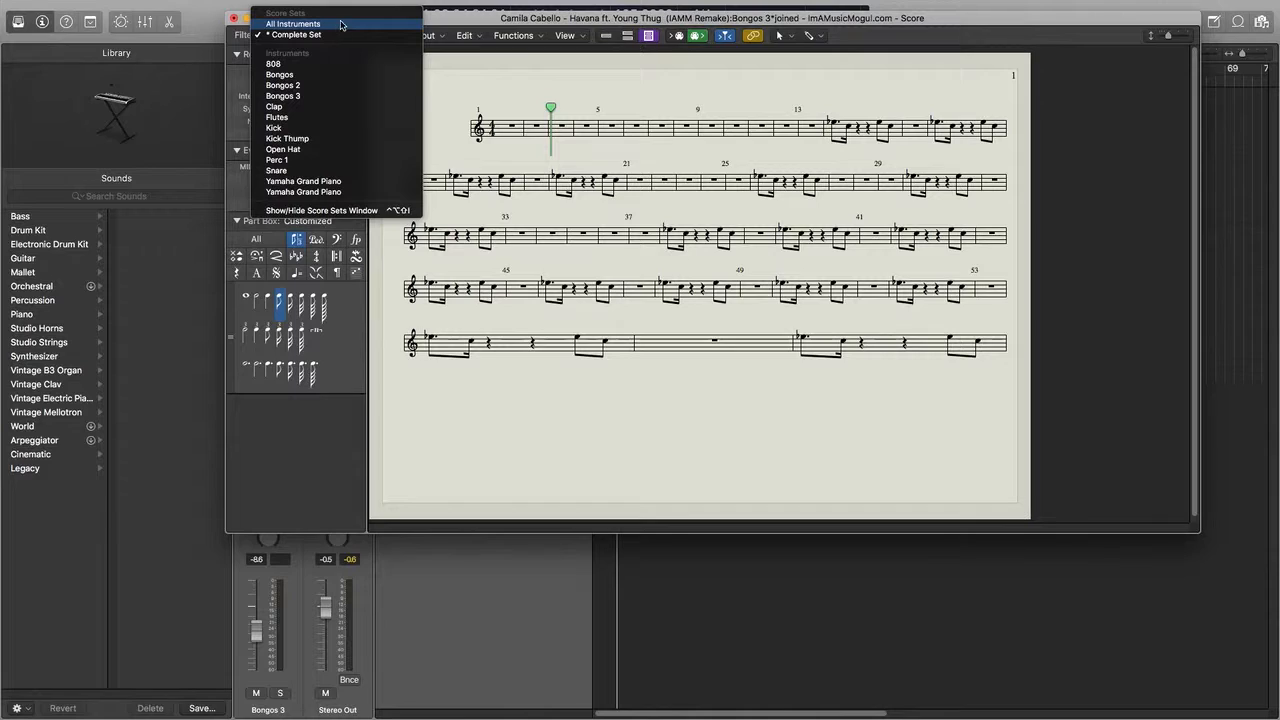
left_click(340, 35)
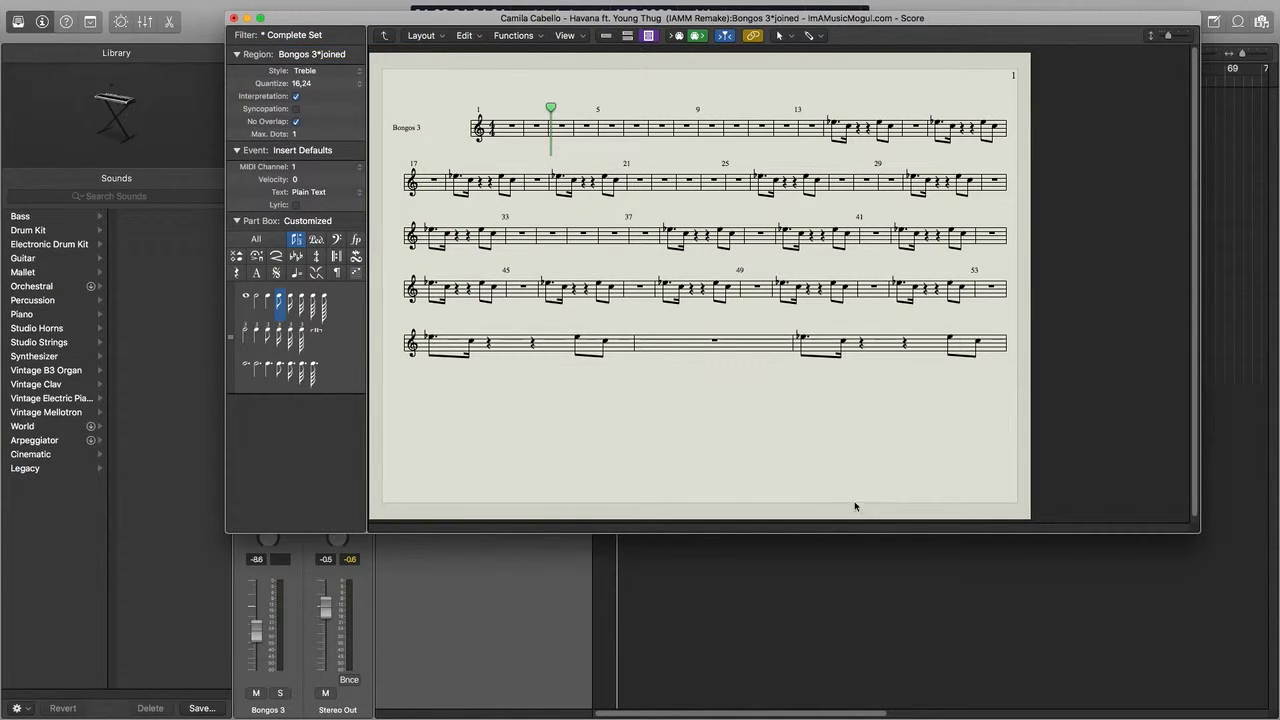
Close the Score window, select the joined regions on all 13 tracks, and open them together in the Score Editor
left_click(234, 19)
left_click(568, 322)
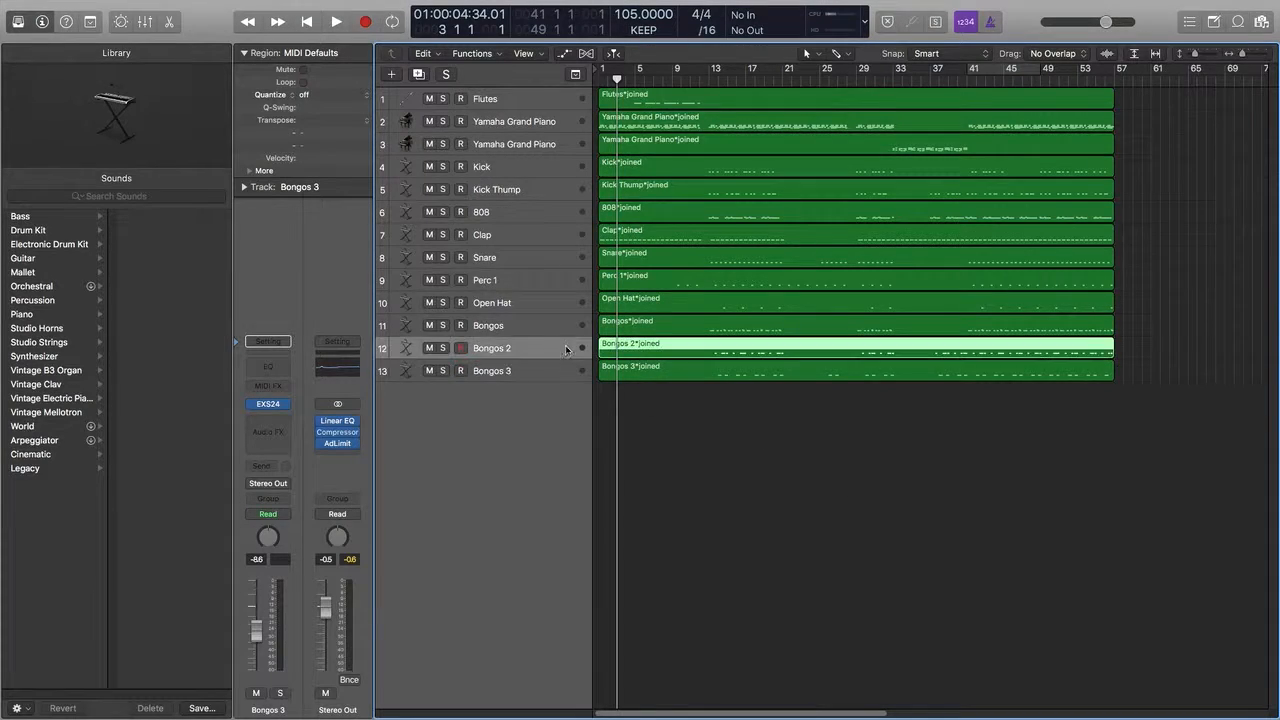
left_click(907, 463)
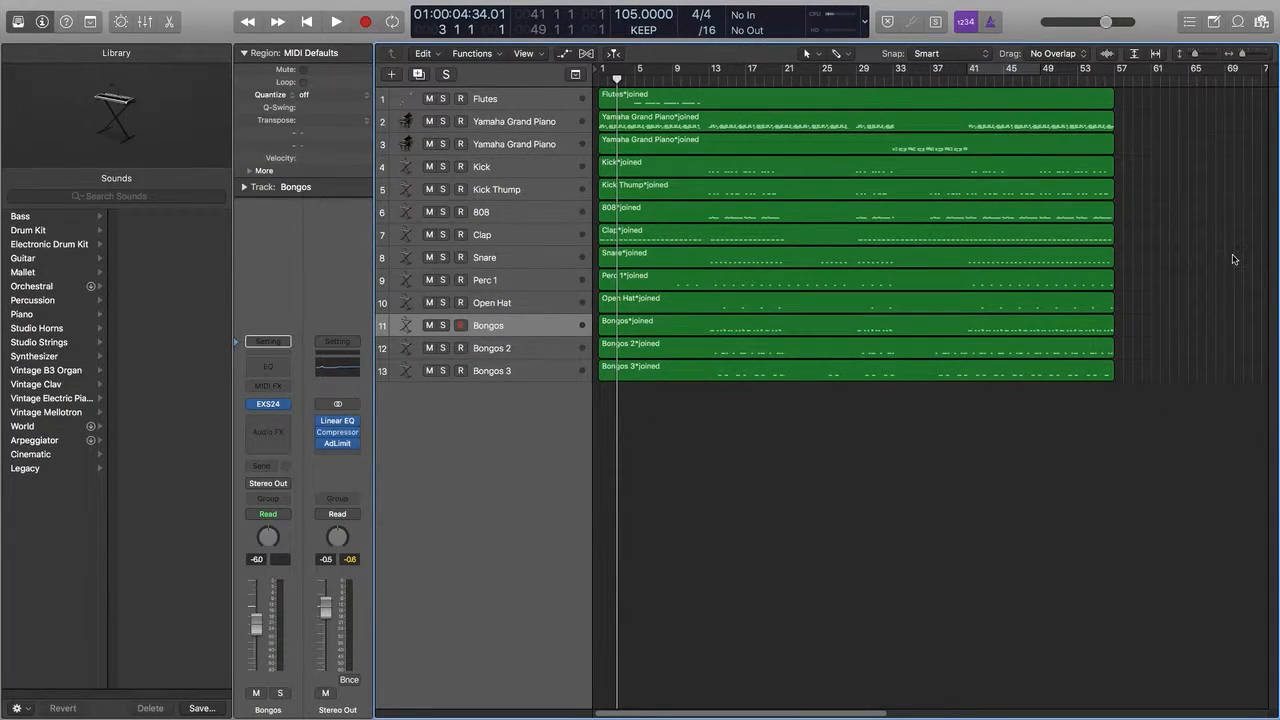
left_click_drag(1124, 479, 610, 85)
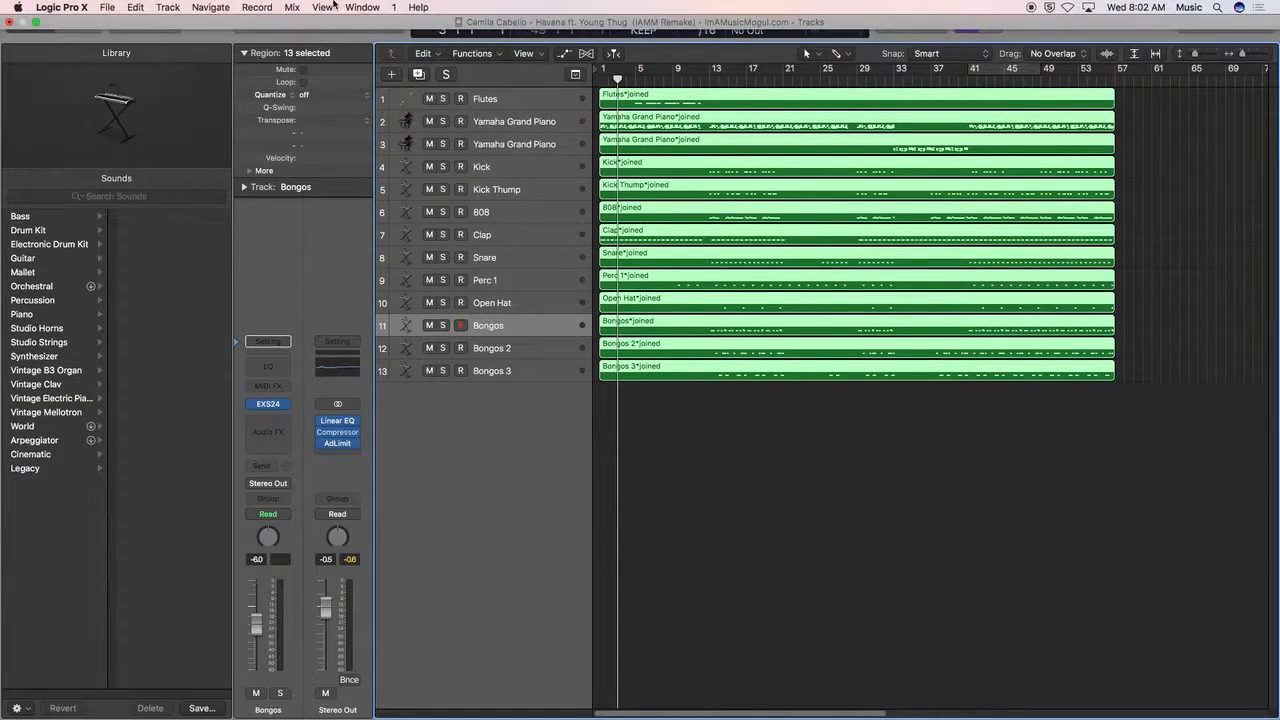
left_click(362, 8)
left_click(420, 149)
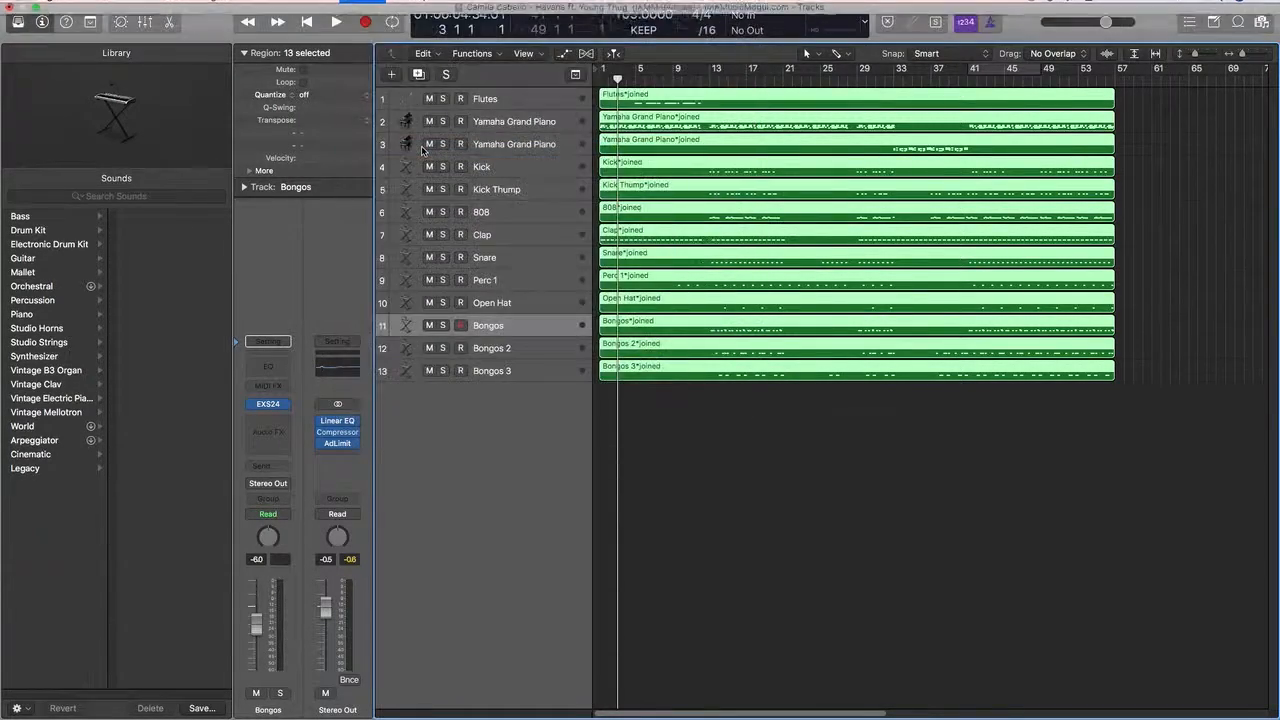
scroll(669, 231, "down", 10)
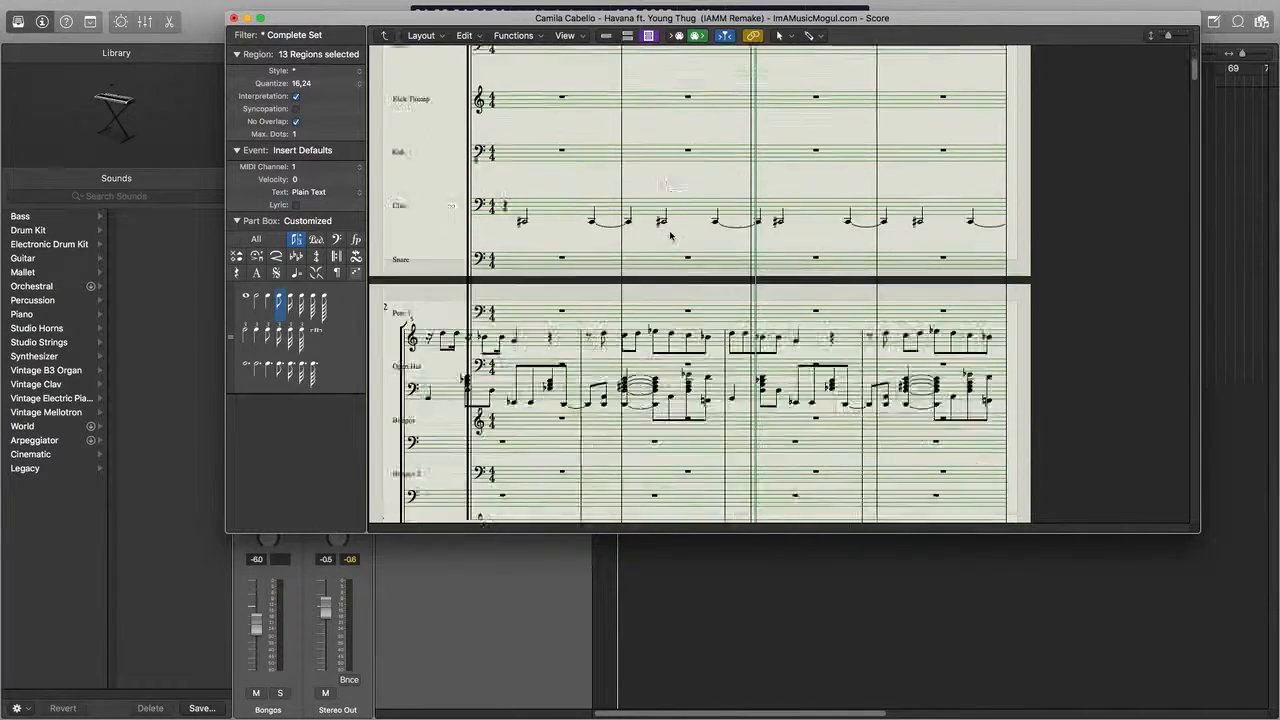
scroll(673, 232, "up", 10)
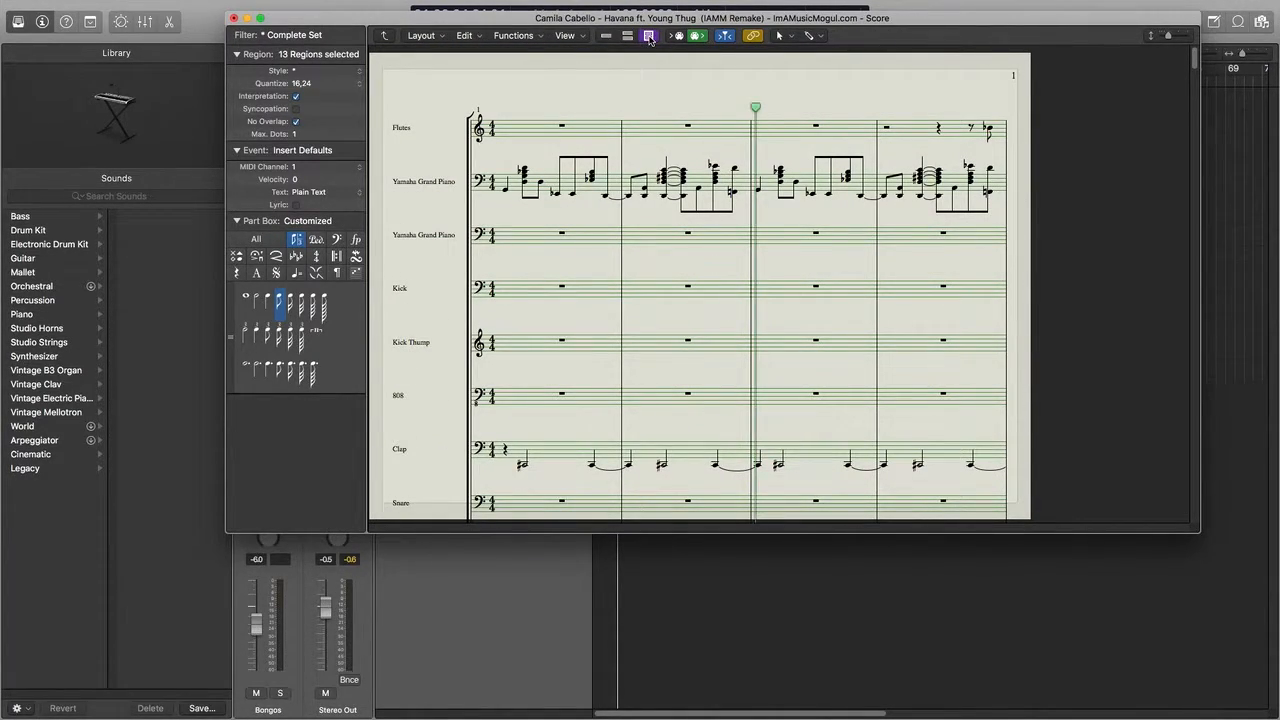
scroll(471, 190, "down", 2)
scroll(471, 190, "up", 2)
Try the score's page setup in portrait orientation, and return it to landscape
mouse_move(196, 5)
left_click(107, 8)
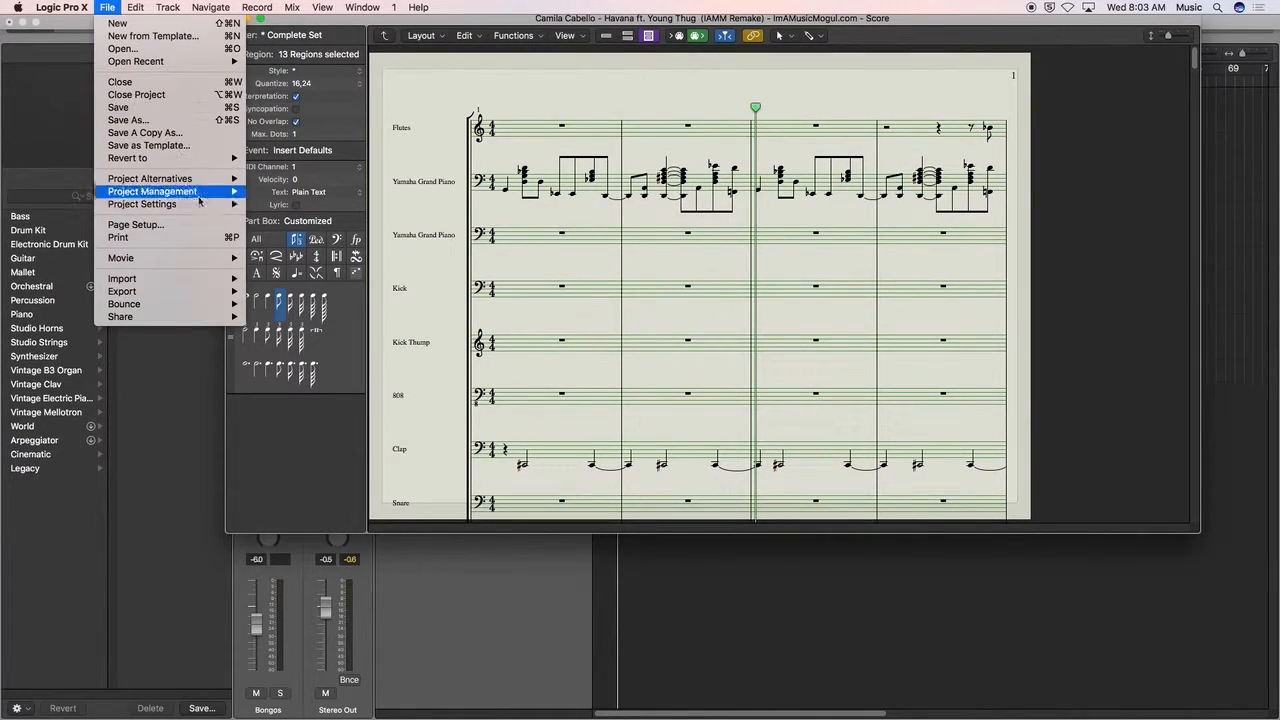
left_click(319, 226)
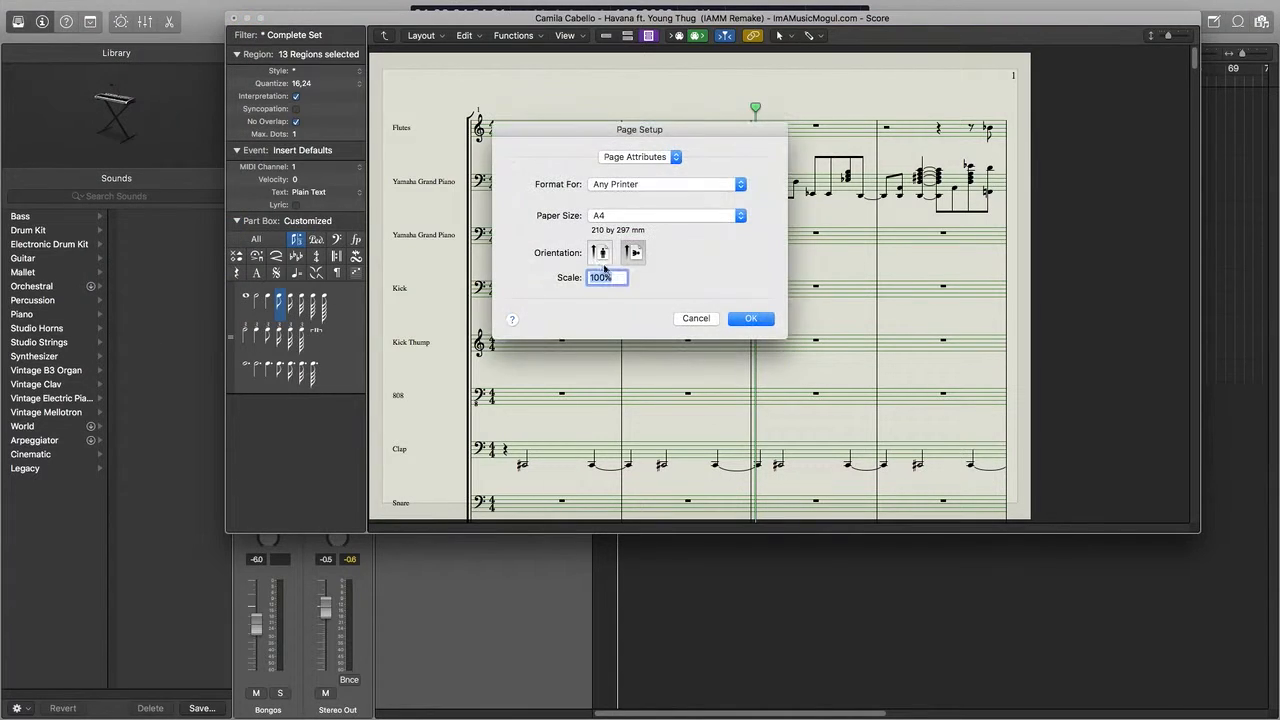
left_click(604, 256)
left_click(748, 320)
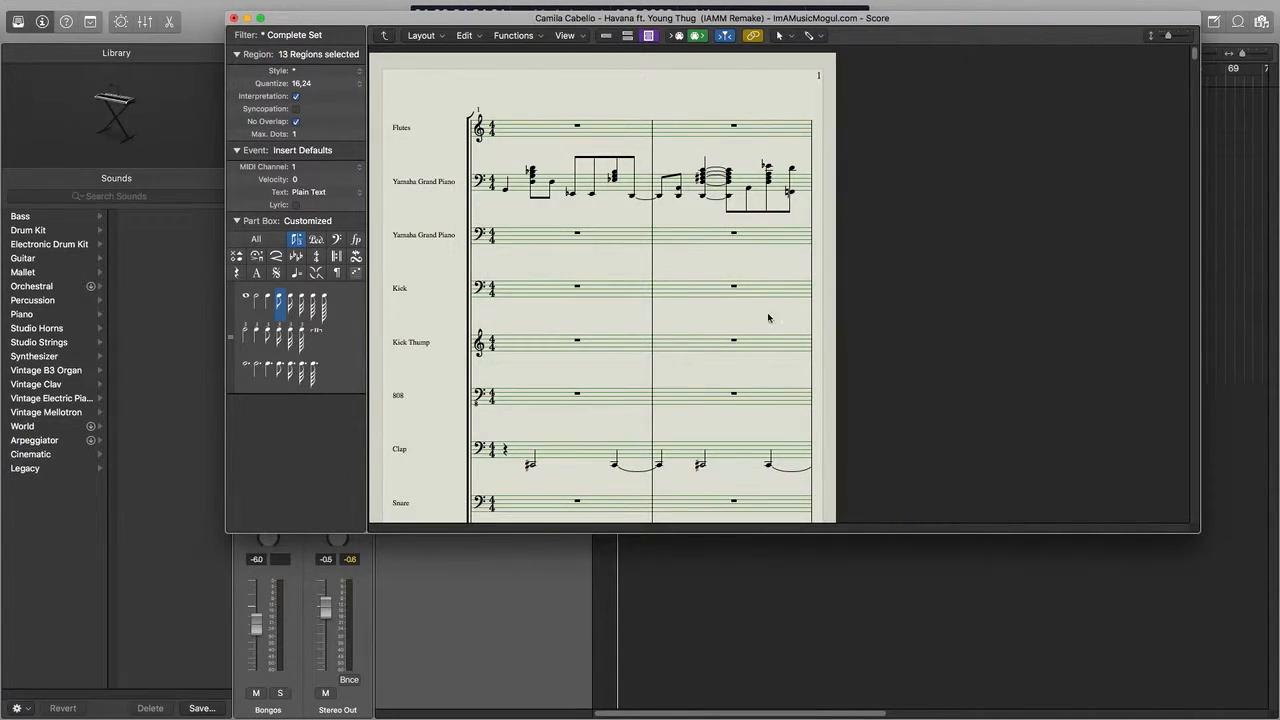
left_click(107, 7)
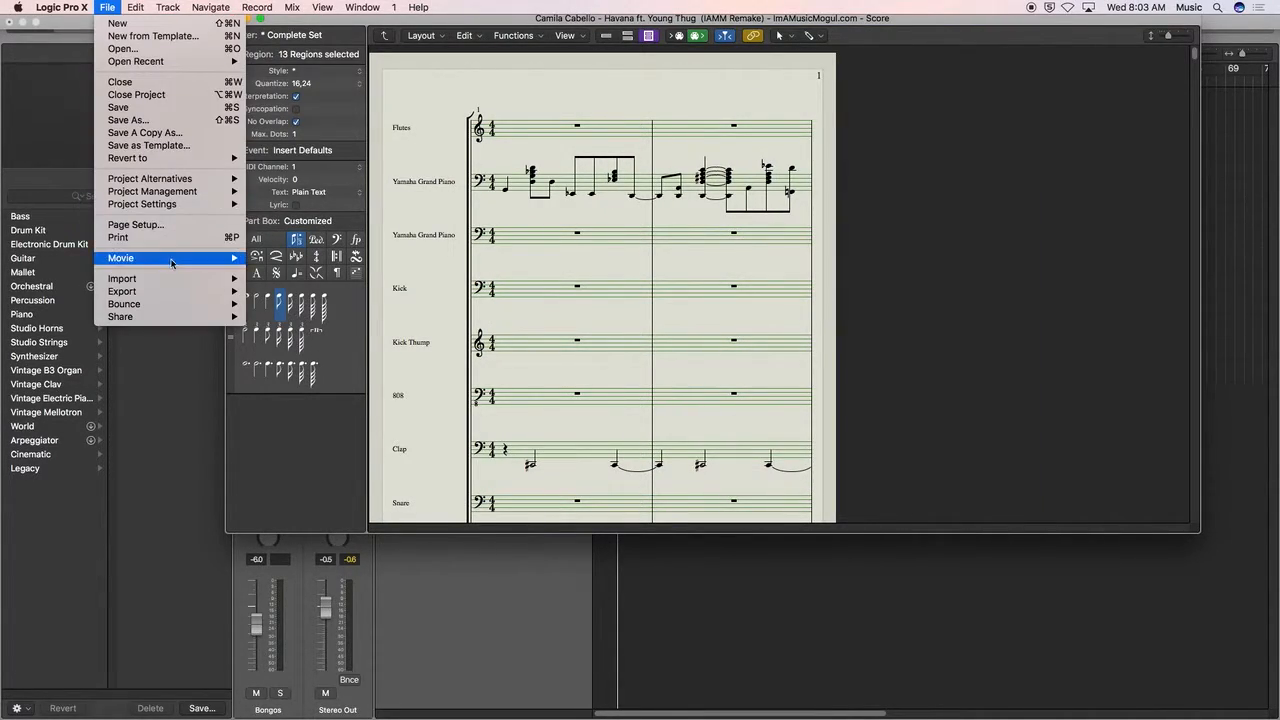
left_click(183, 226)
left_click(638, 253)
left_click(740, 320)
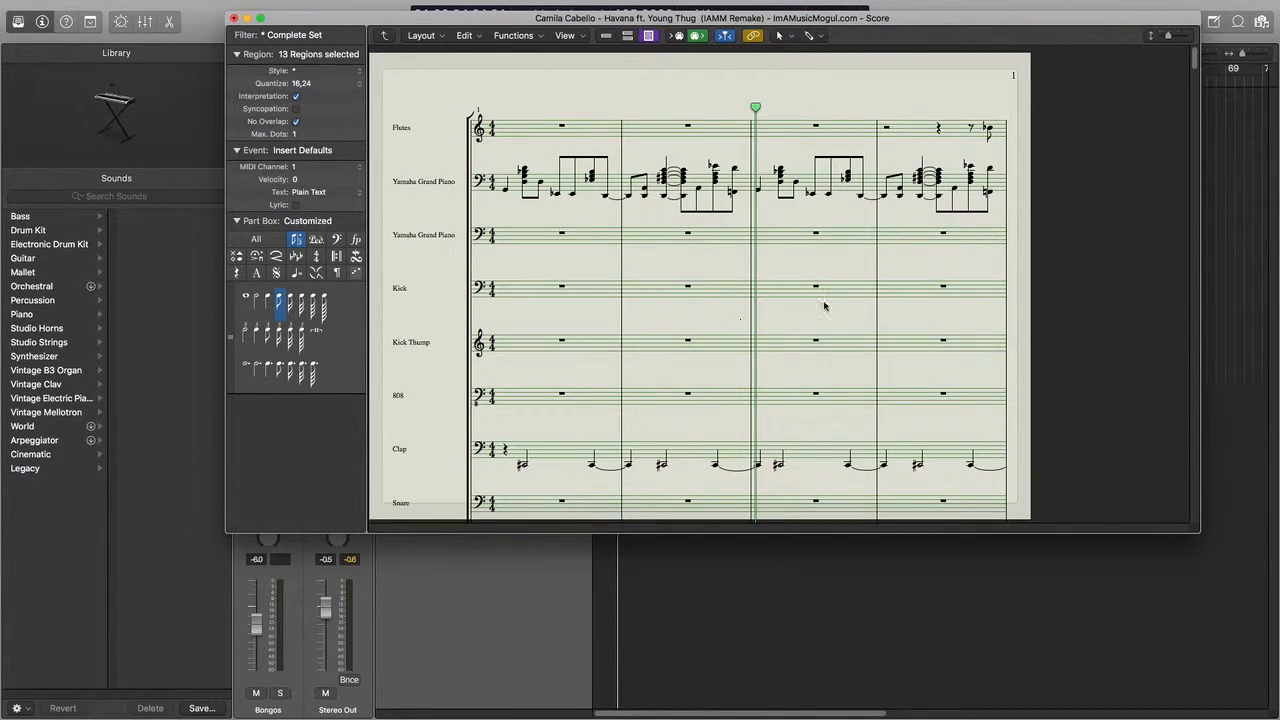
Enlarge the Score window, open the Score Sets window, and move it clear of the score pages
scroll(560, 232, "down", 10)
scroll(588, 264, "up", 10)
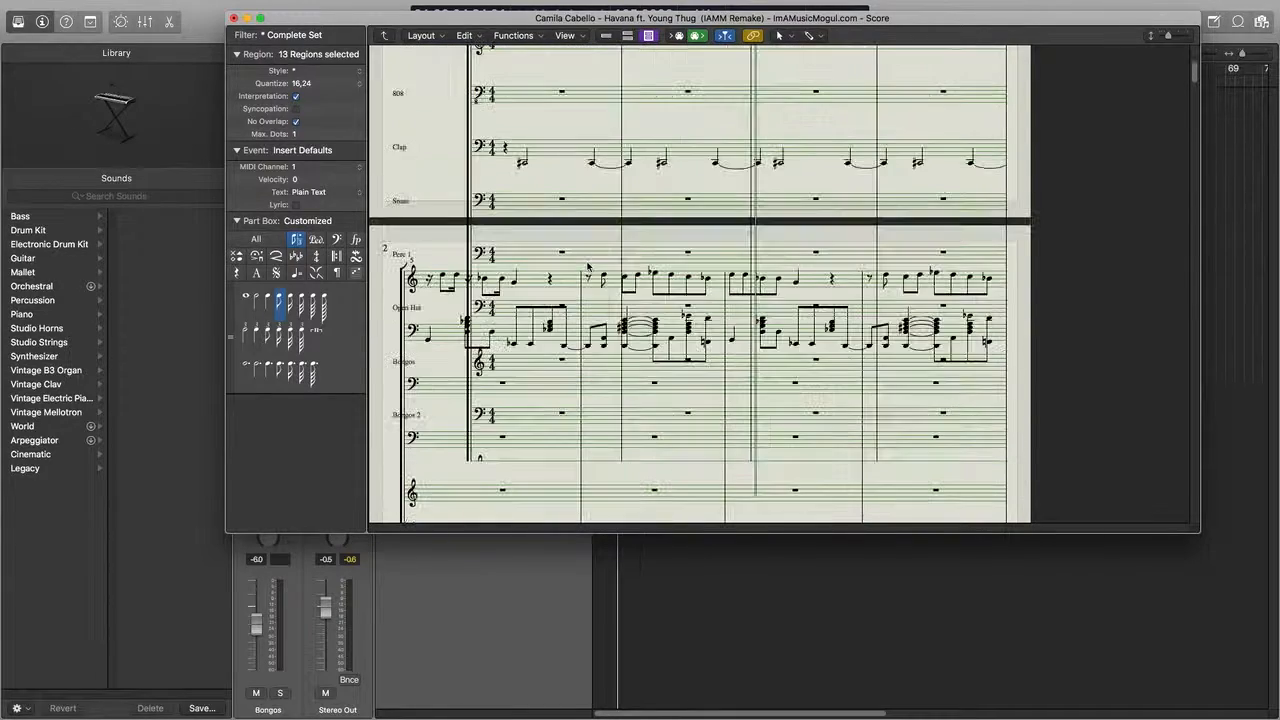
scroll(588, 260, "down", 10)
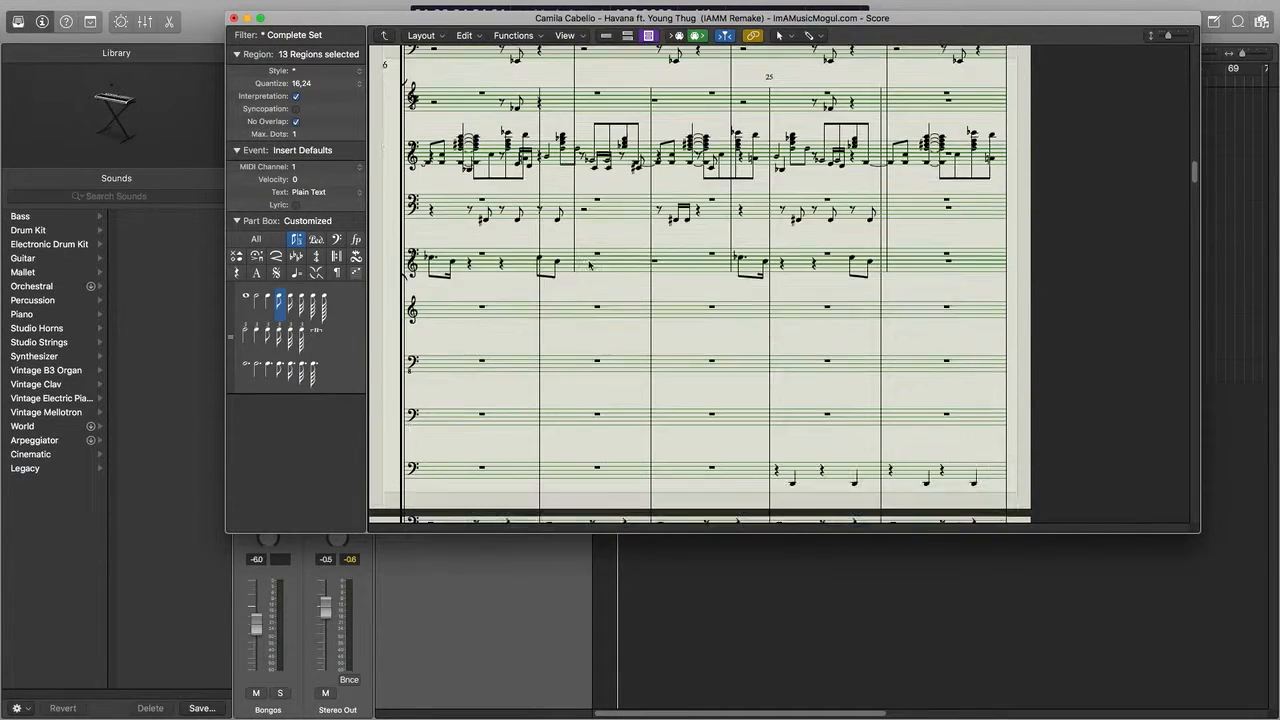
scroll(588, 262, "up", 10)
scroll(513, 176, "down", 2)
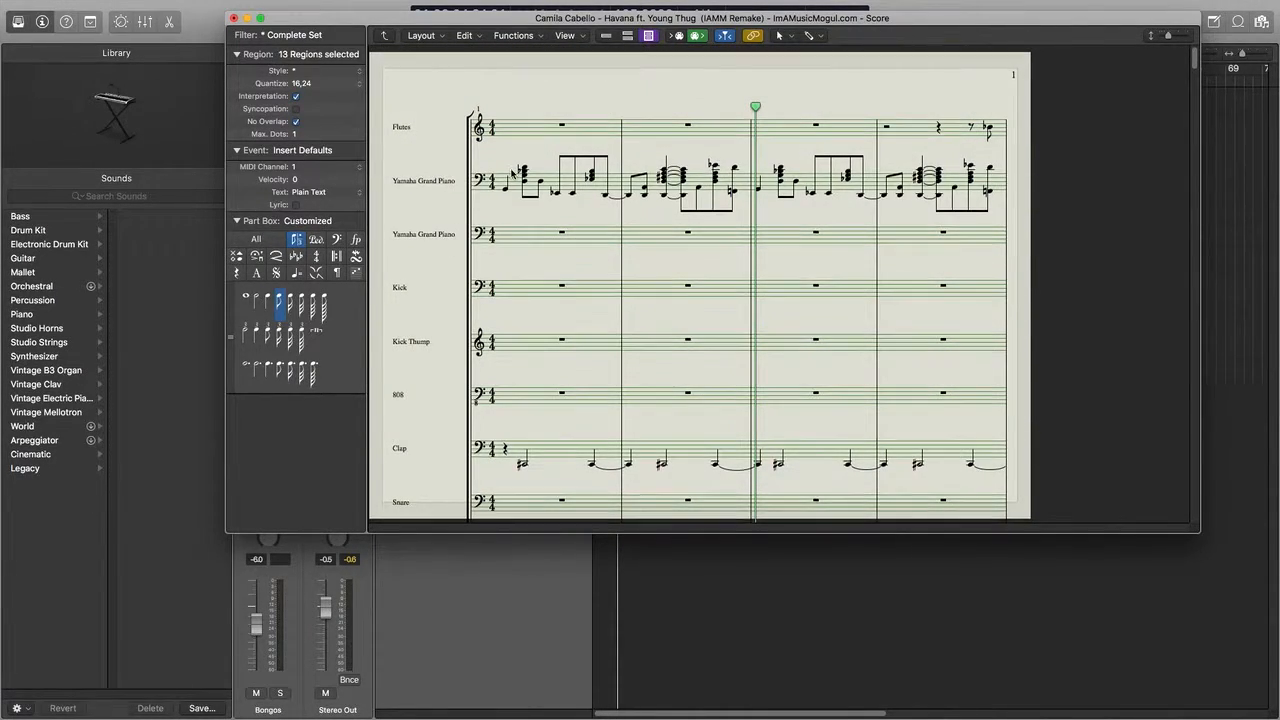
left_click_drag(1201, 538, 1235, 658)
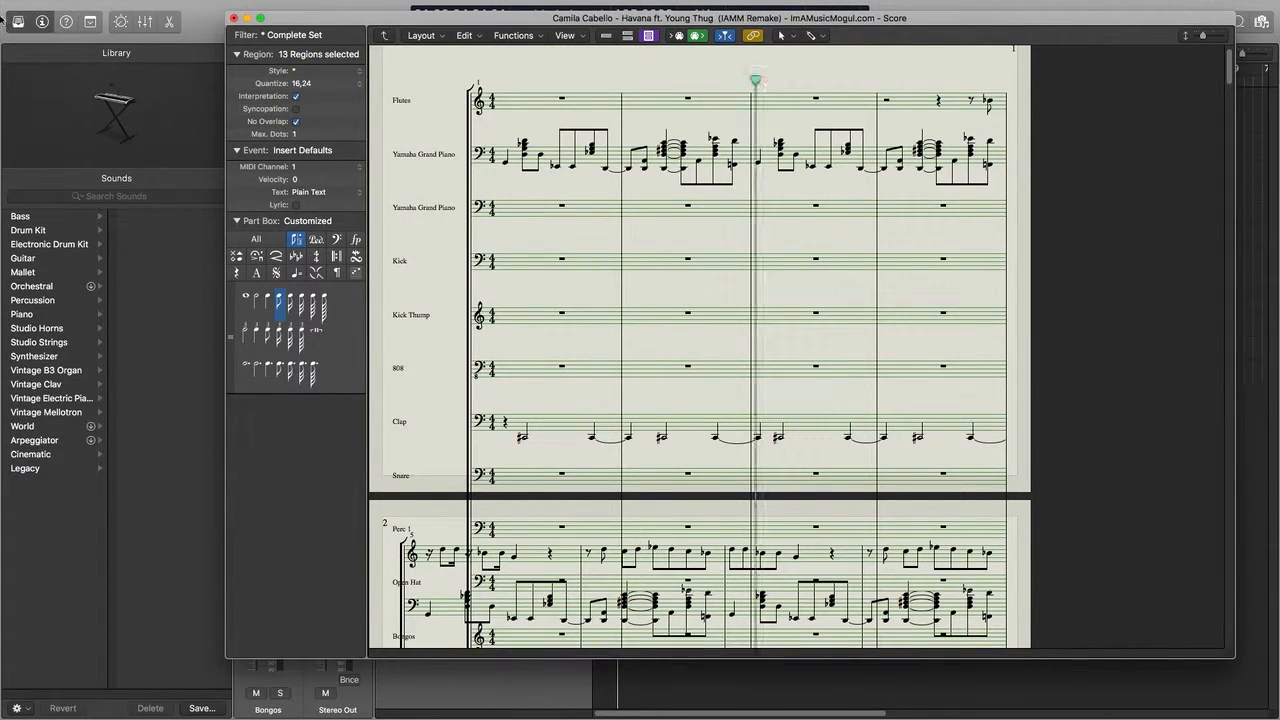
left_click(429, 37)
left_click(440, 64)
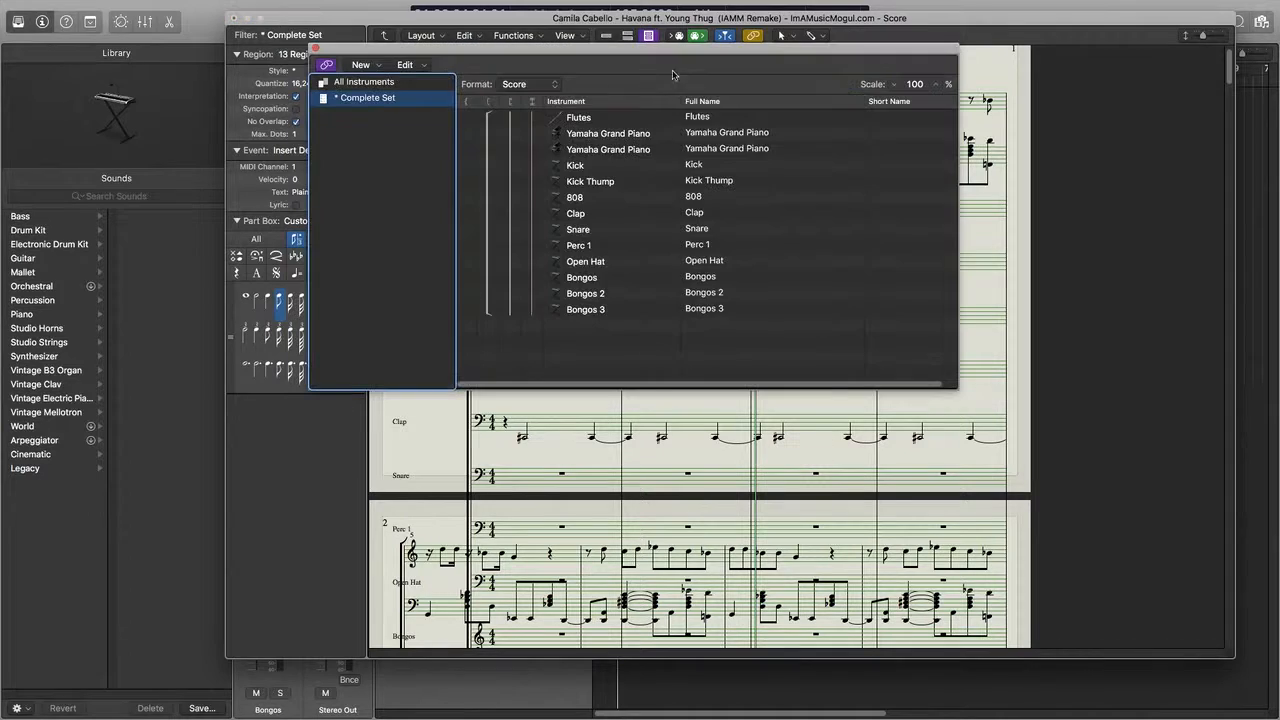
left_click_drag(873, 53, 313, 10)
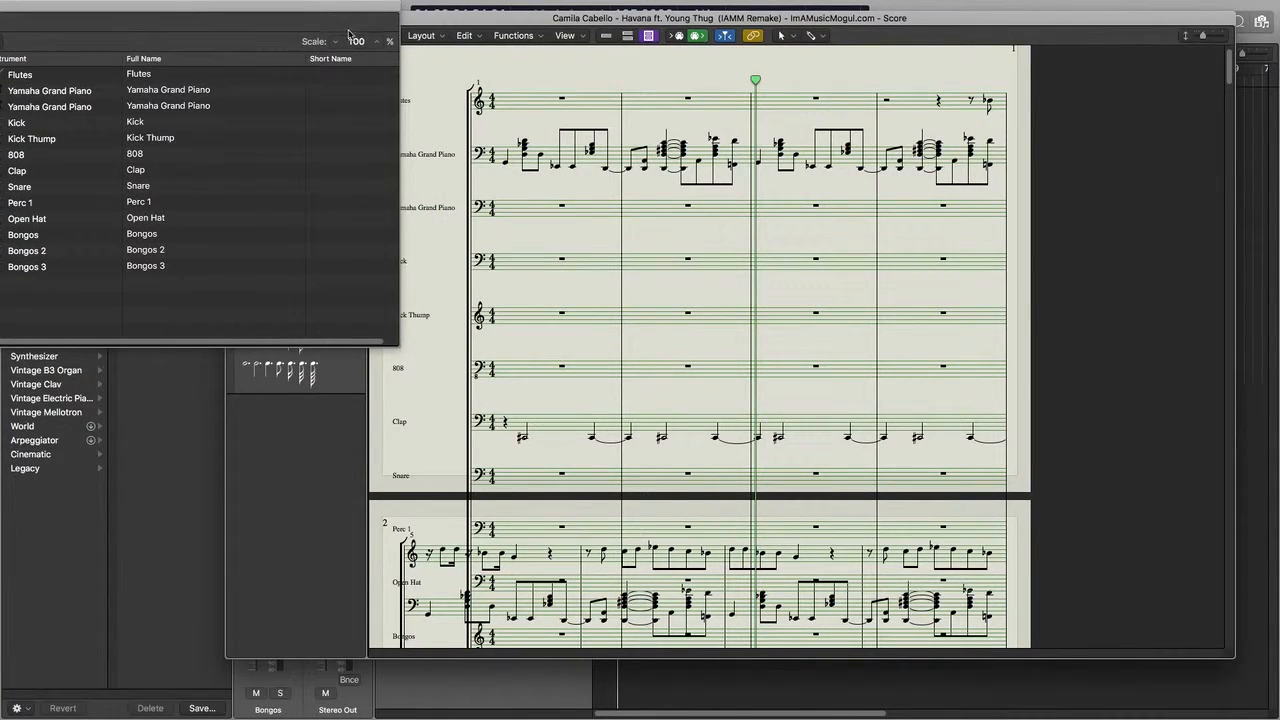
Reduce the Complete Set's scale to 59%, close the Score Sets window, and deselect the score's regions
left_click(338, 43)
left_click(338, 43)
left_click(338, 43)
left_click(338, 43)
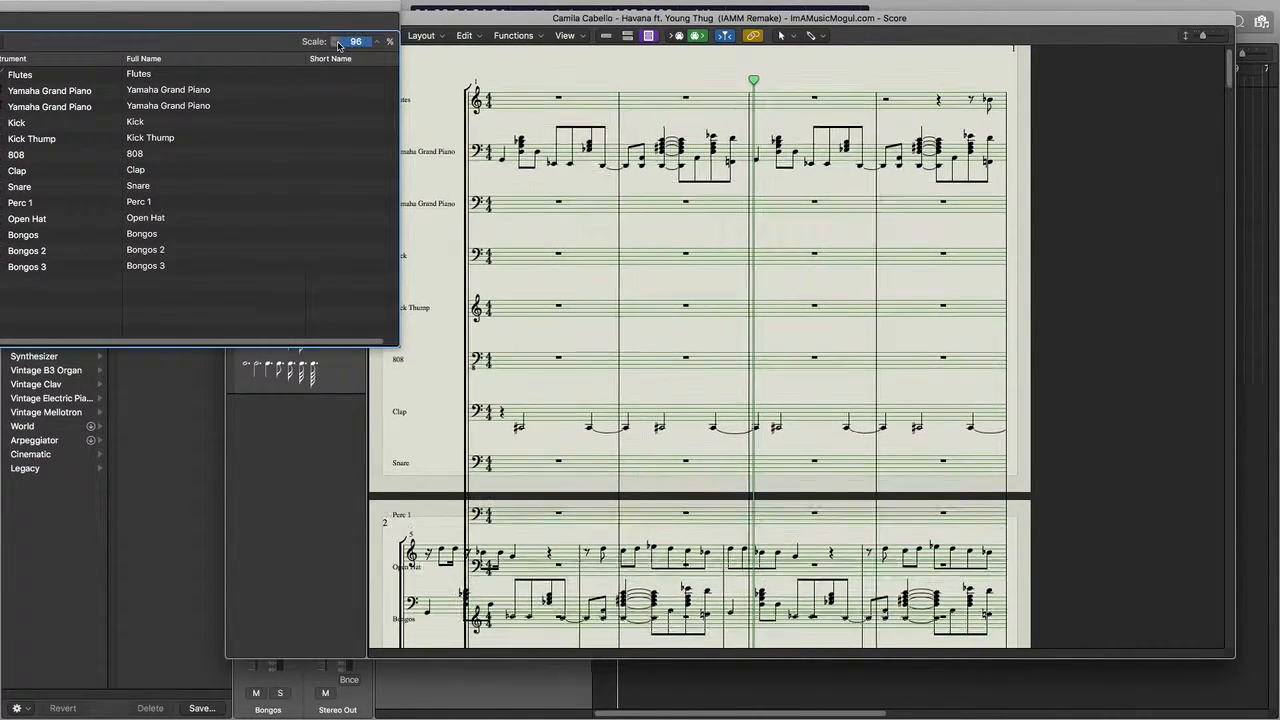
left_click(338, 43)
left_click(338, 43)
left_click(338, 43)
left_click(338, 43)
left_click(338, 43)
left_click(338, 43)
left_click(338, 43)
left_click(338, 43)
left_click(338, 43)
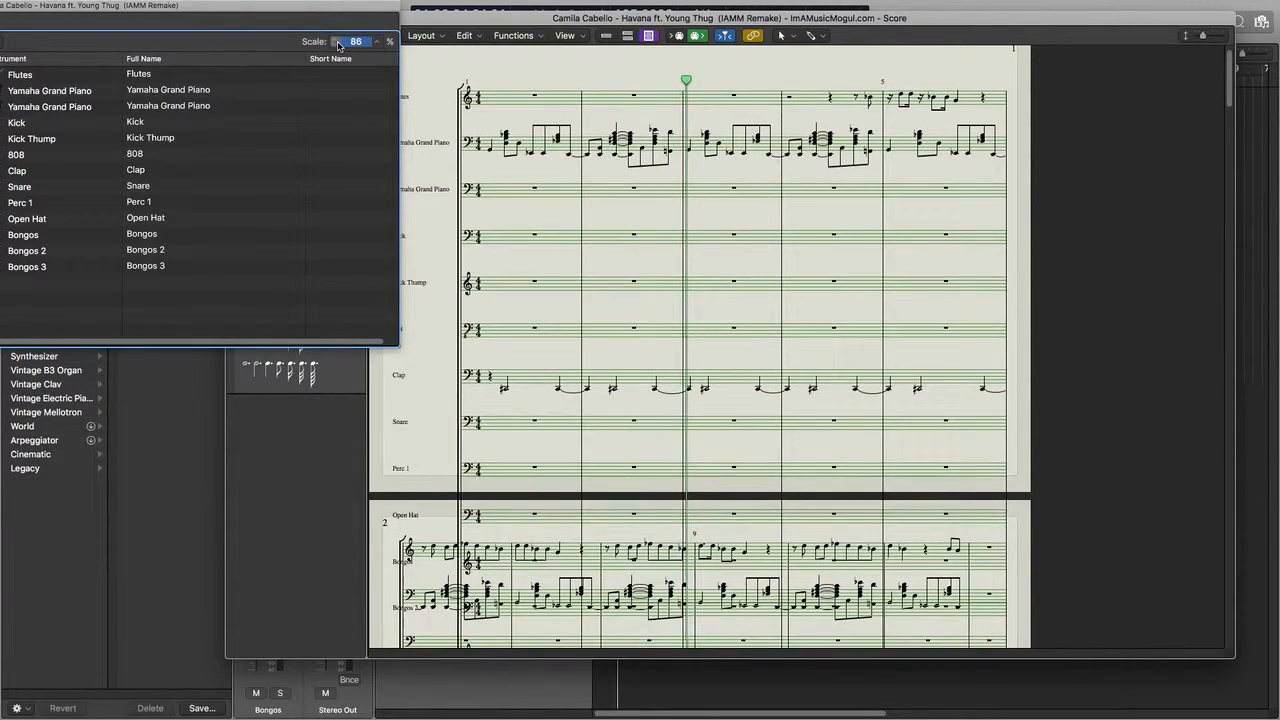
left_click(338, 43)
left_click(338, 43)
left_click(338, 43)
left_click(338, 43)
left_click(338, 43)
left_click(338, 43)
left_click(338, 43)
left_click(338, 43)
left_click(338, 43)
left_click(338, 43)
left_click(338, 43)
left_click(338, 43)
left_click(338, 43)
left_click(338, 43)
left_click(338, 43)
left_click(338, 43)
left_click(338, 43)
left_click(338, 43)
left_click(338, 43)
left_click(338, 43)
left_click(338, 43)
left_click(338, 43)
left_click(338, 43)
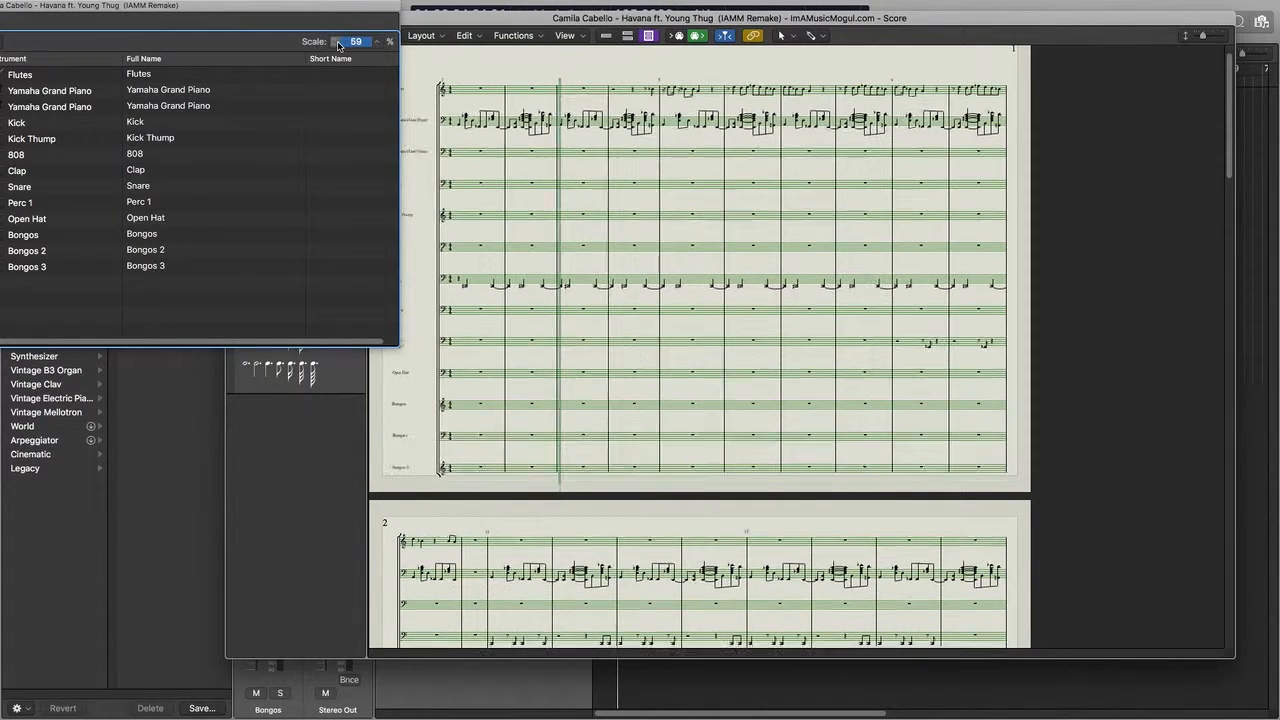
scroll(713, 460, "down", 10)
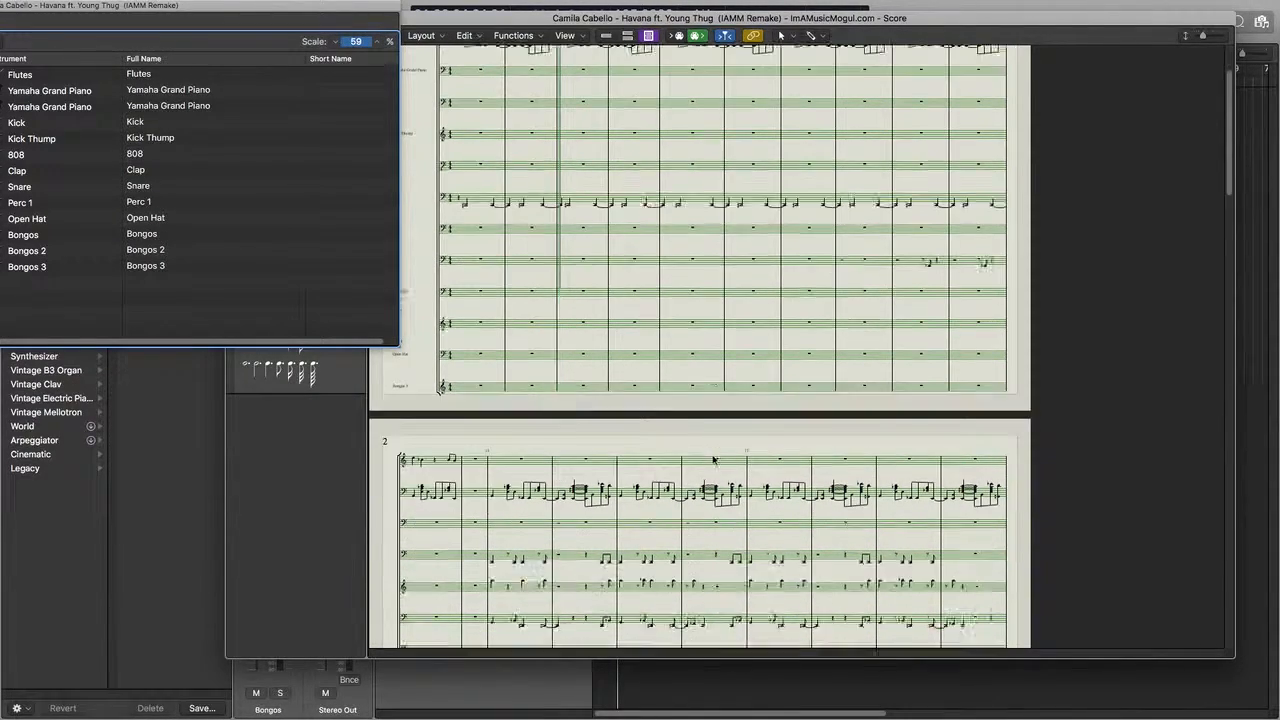
scroll(713, 460, "up", 15)
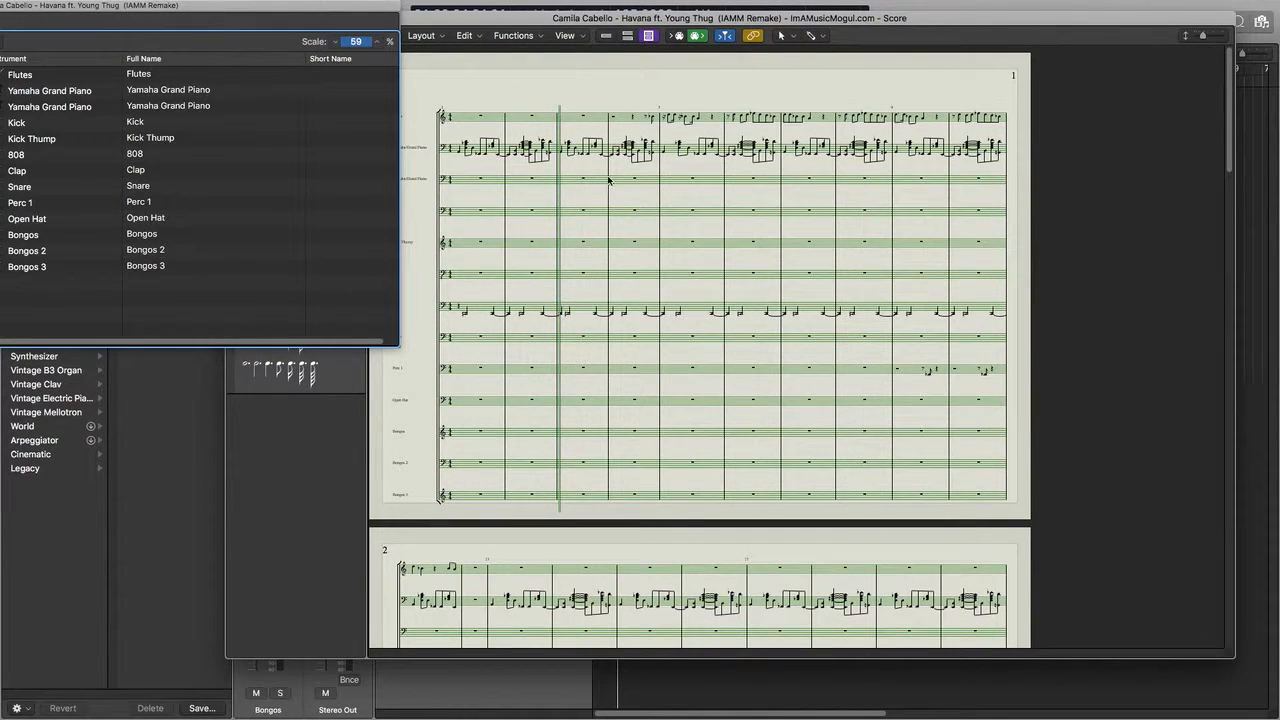
mouse_move(263, 14)
left_click_drag(178, 6, 836, 122)
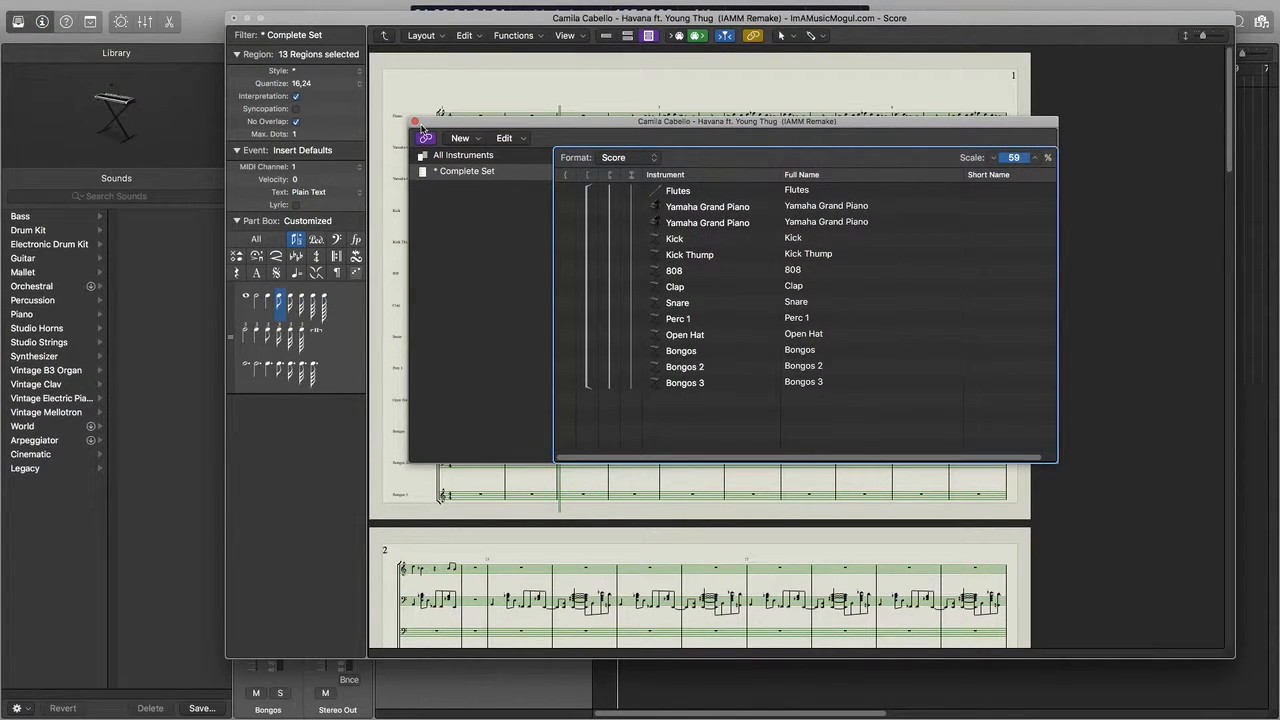
left_click(414, 123)
left_click(725, 79)
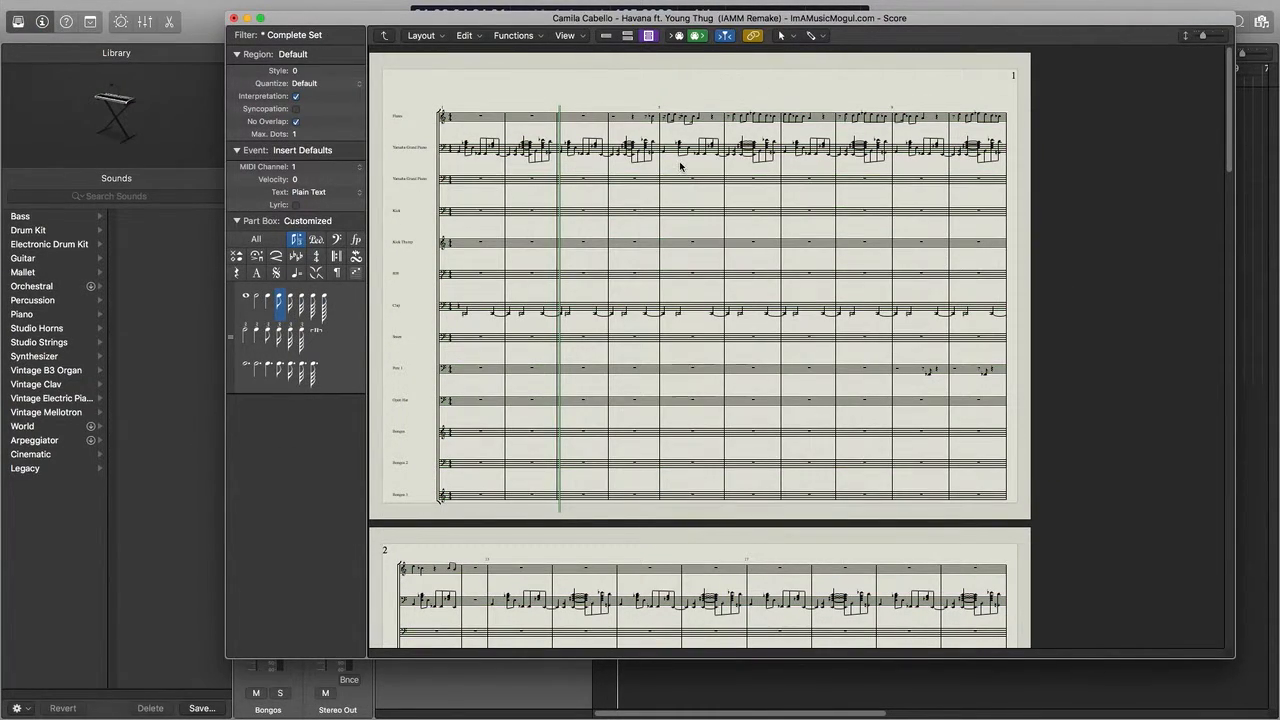
Show the instrument names beside the staves and review them across the score's pages
left_click(573, 41)
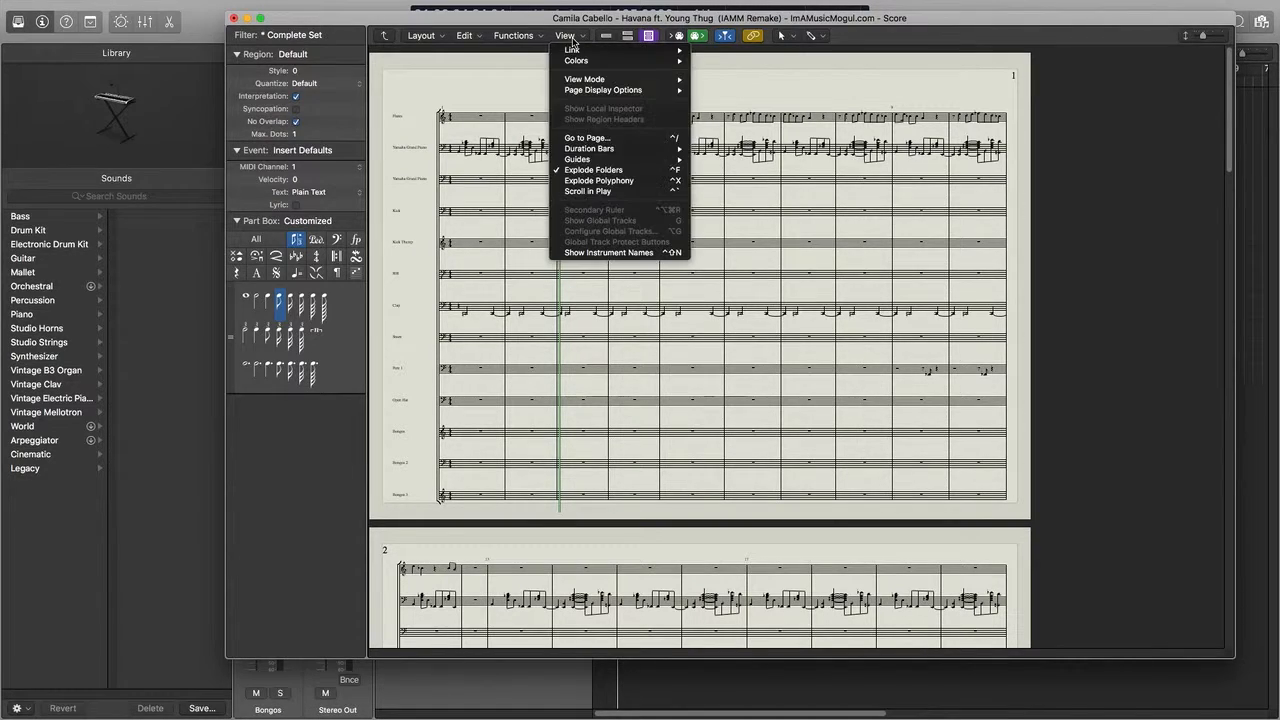
left_click(620, 253)
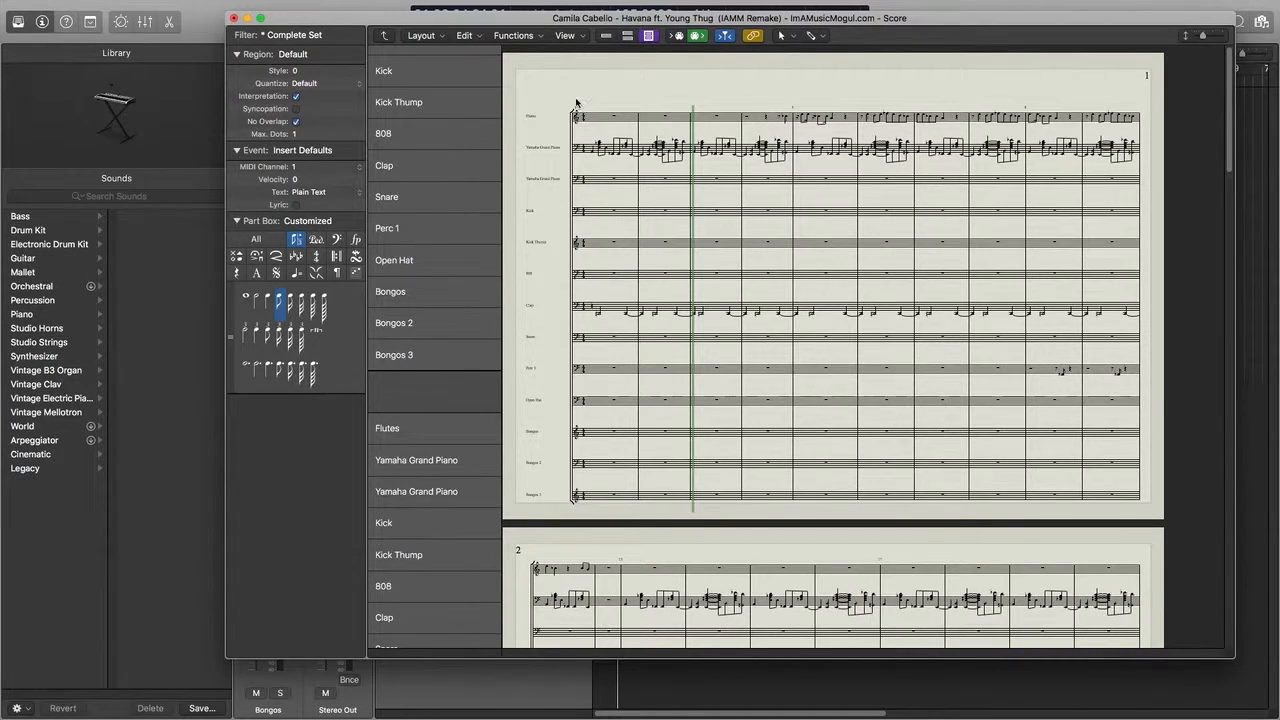
scroll(710, 370, "down", 15)
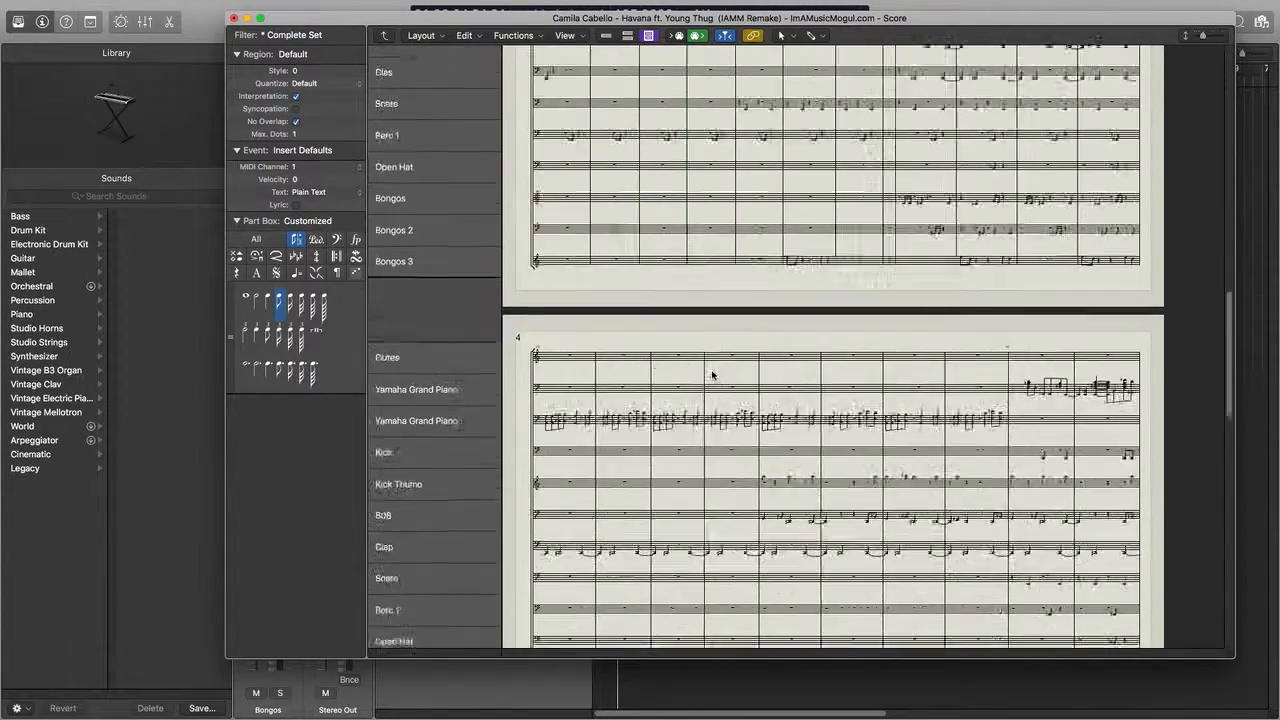
scroll(710, 360, "up", 15)
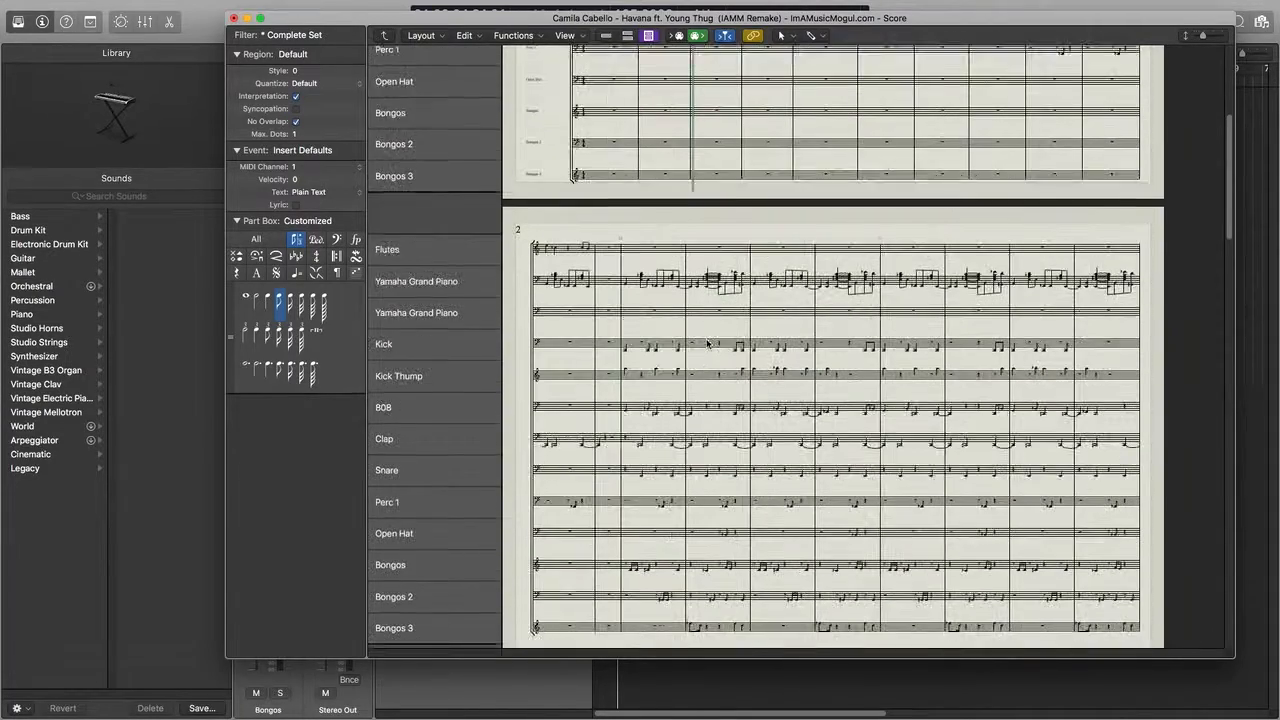
scroll(700, 352, "down", 6)
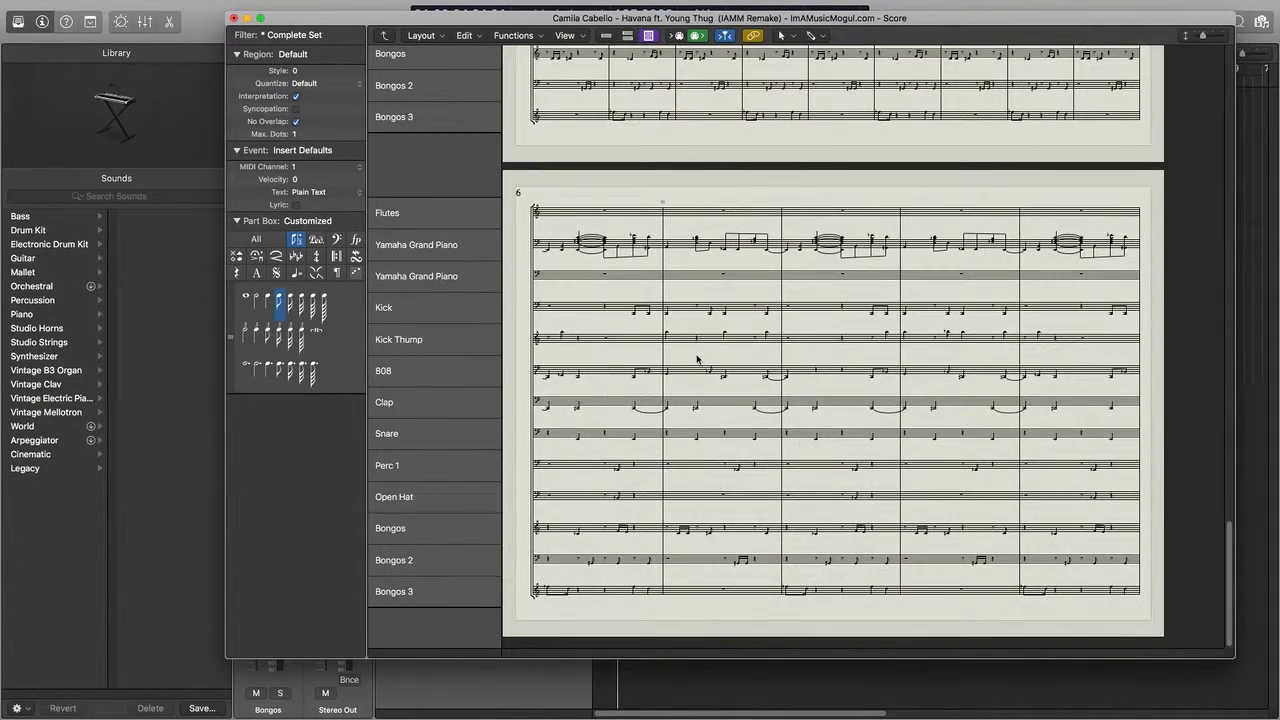
scroll(697, 355, "up", 6)
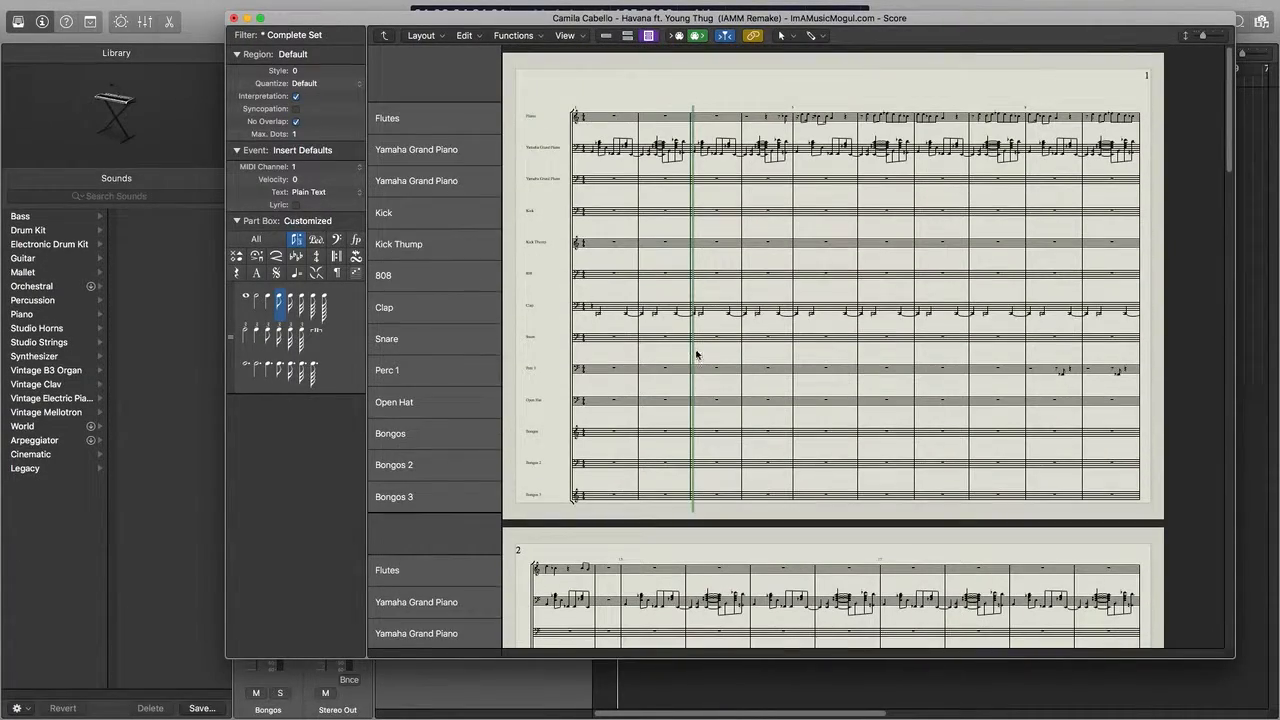
Filter the score to the Flutes part and shift the five notes in bar 5 earlier in the bar
left_click(340, 36)
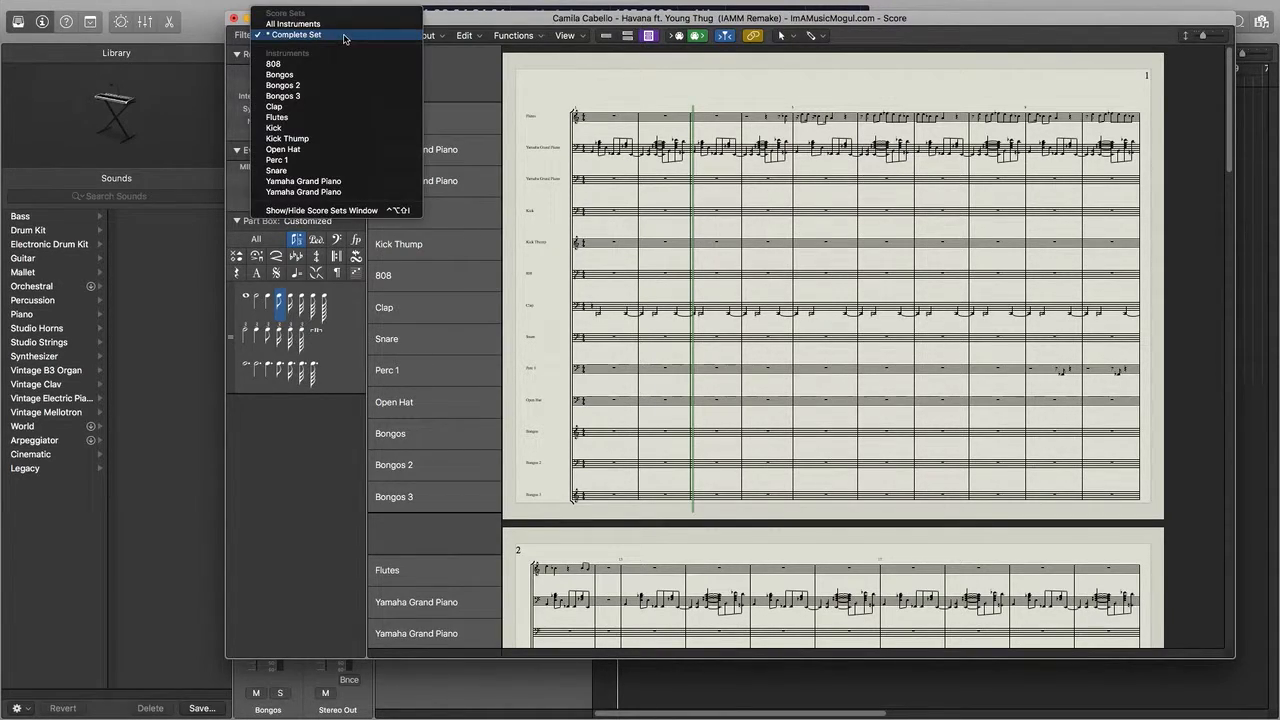
left_click(350, 123)
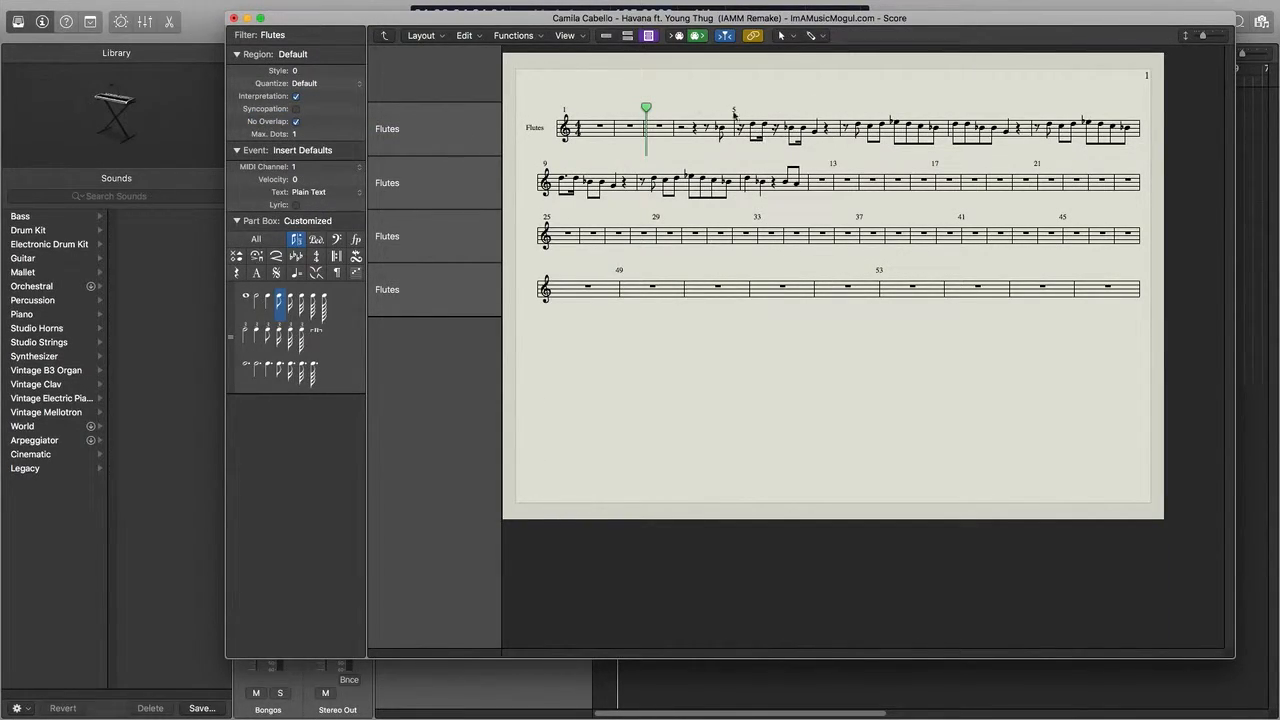
left_click_drag(831, 148, 745, 128)
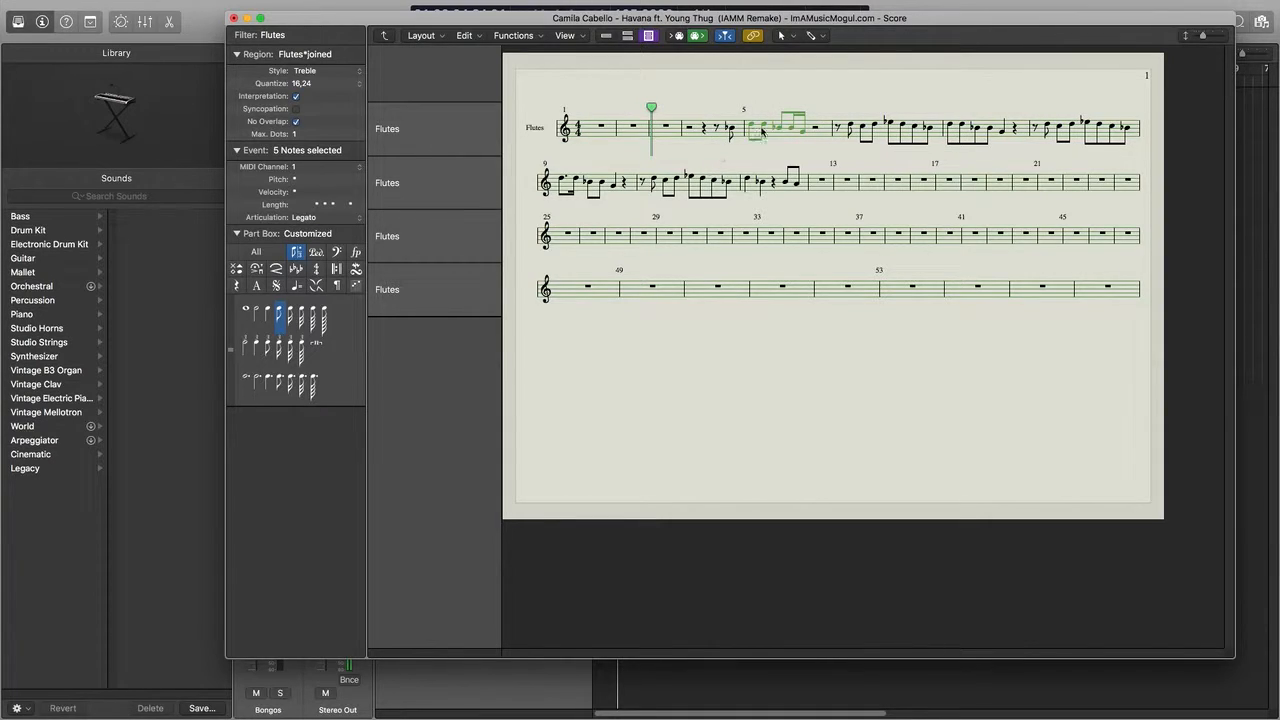
left_click(716, 104)
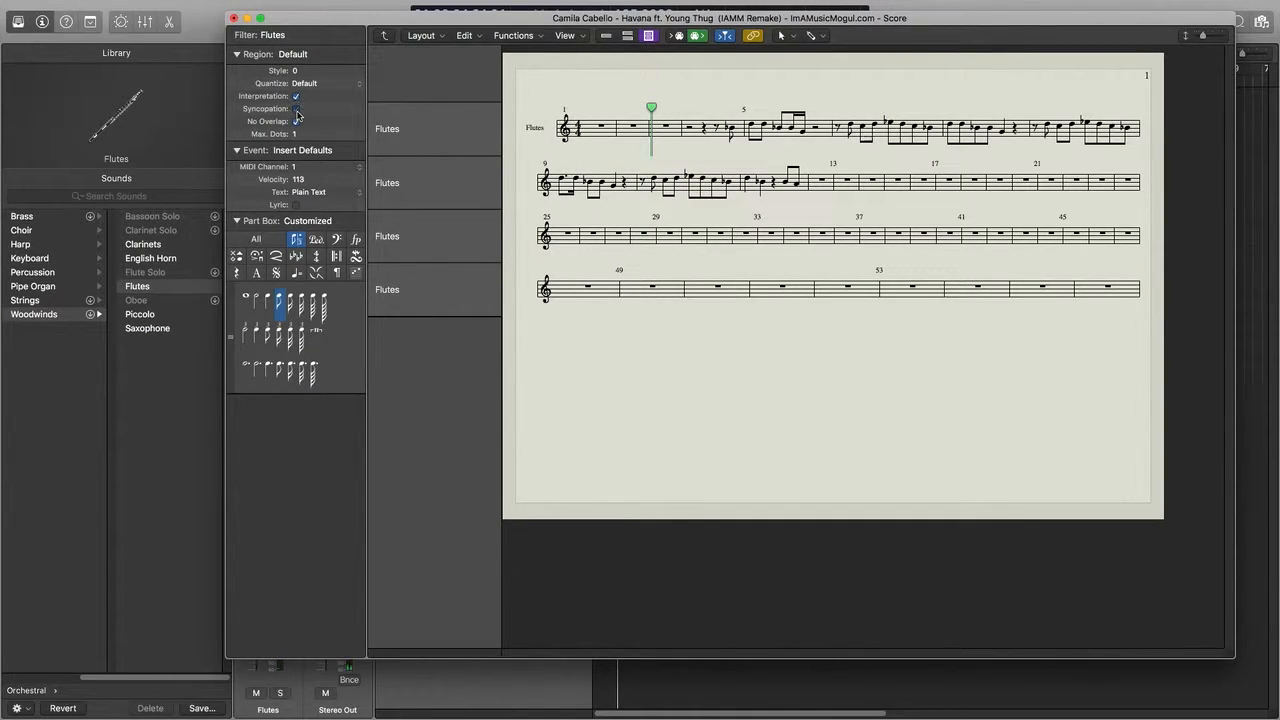
left_click_drag(655, 19, 668, 42)
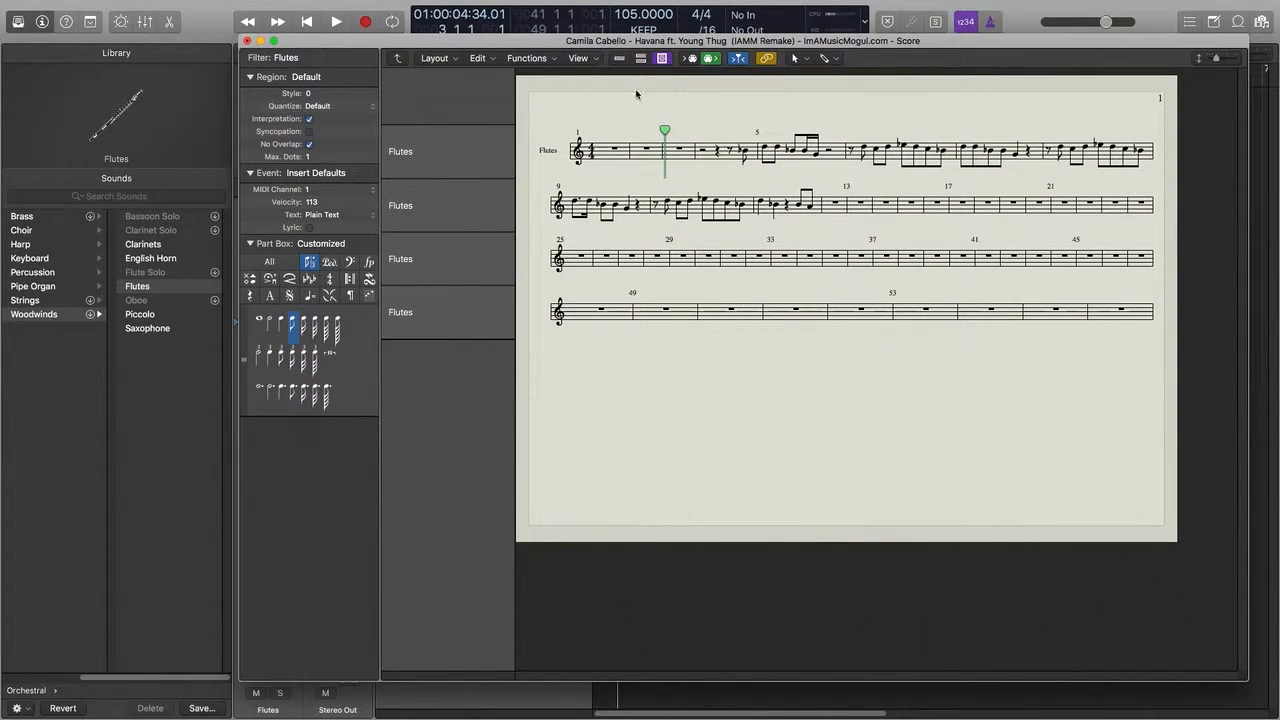
Return from the single Flutes part to the Complete Set and review the full score's pages
left_click(397, 62)
scroll(682, 188, "down", 5)
scroll(682, 188, "down", 3)
scroll(467, 199, "up", 10)
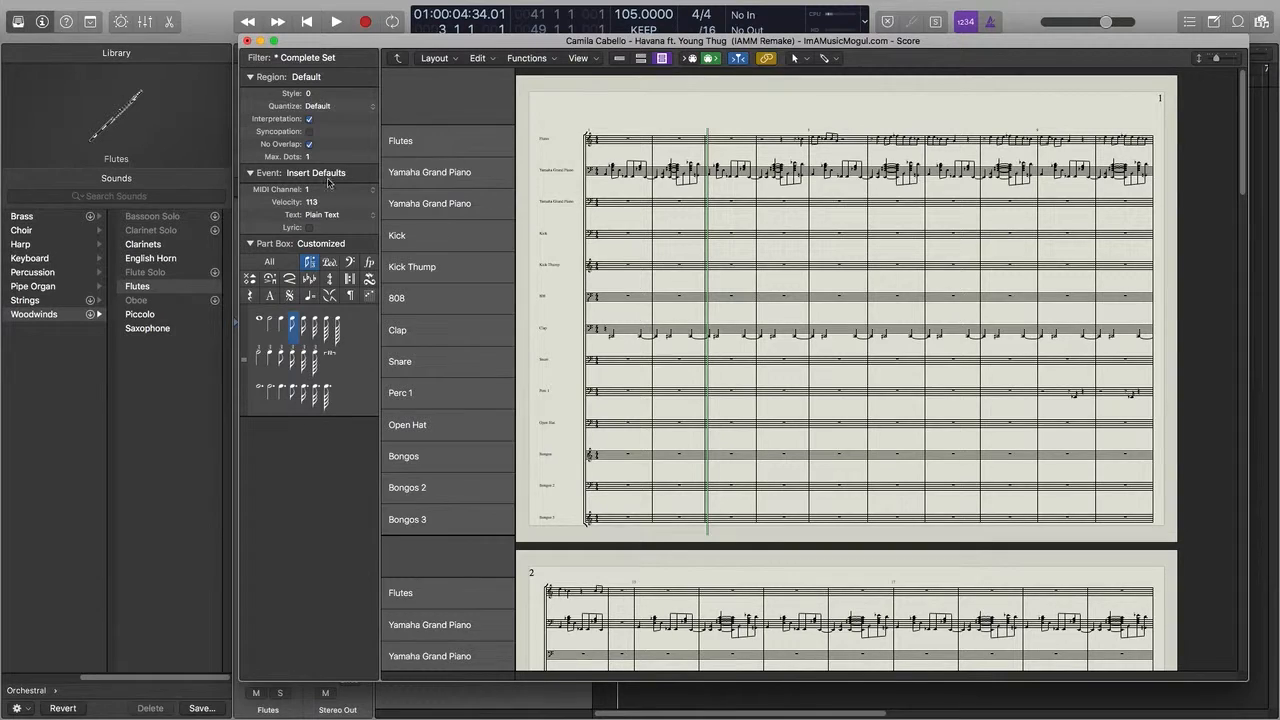
Show all symbol groups in the Part Box and place a plain text object above the Flutes staff near bar 5
left_click(270, 262)
left_click(269, 295)
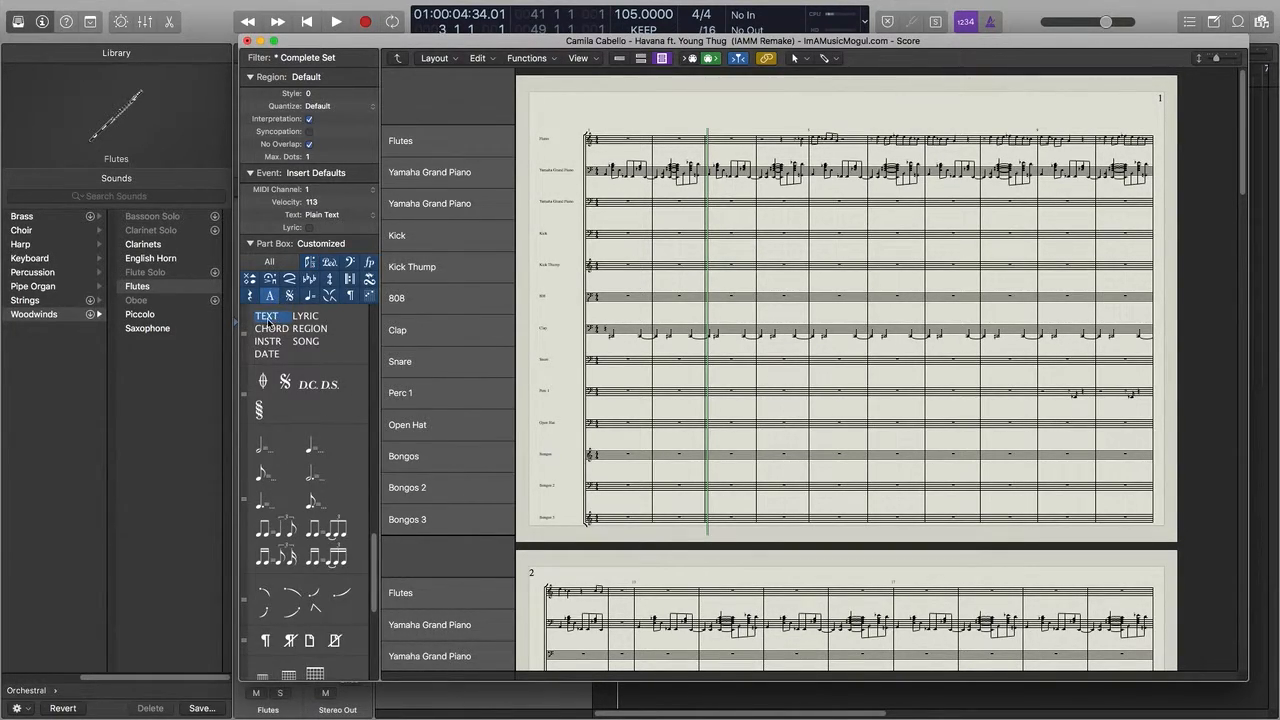
left_click_drag(650, 222, 834, 108)
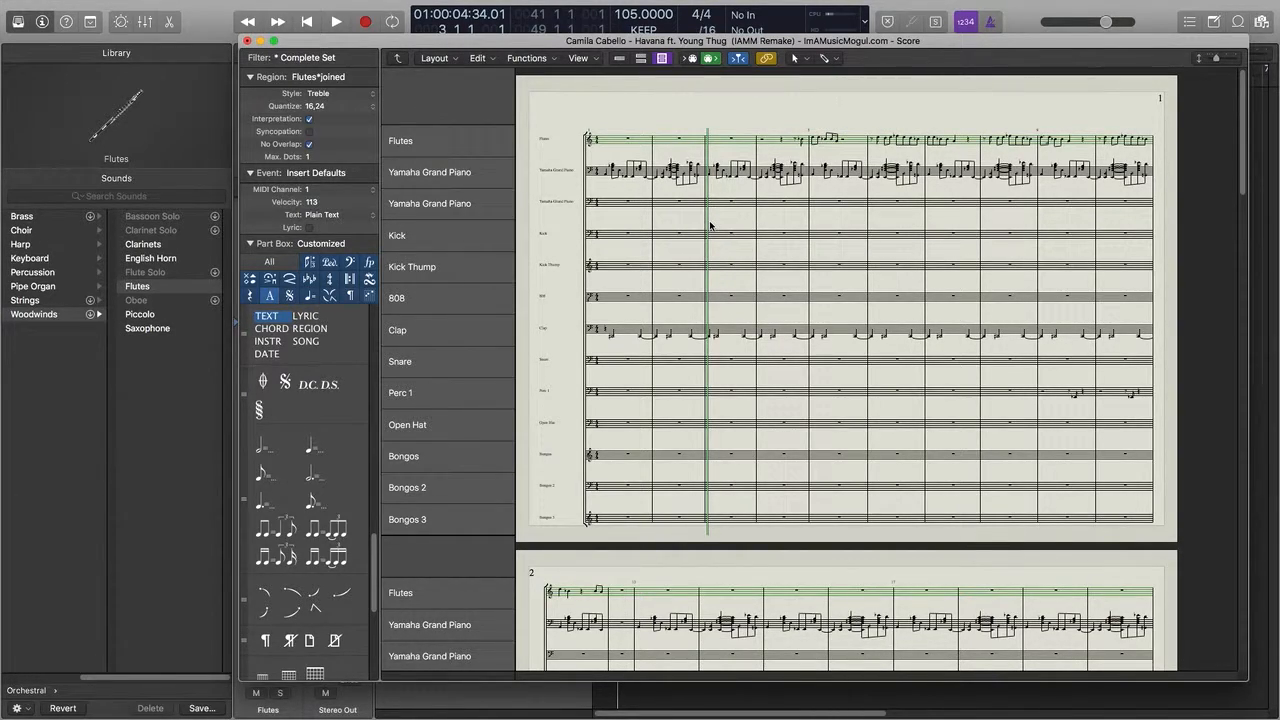
Enter HAVANA as the text above the Flutes staff on the first page and deselect it
left_click_drag(1216, 59, 1231, 59)
left_click(1005, 162)
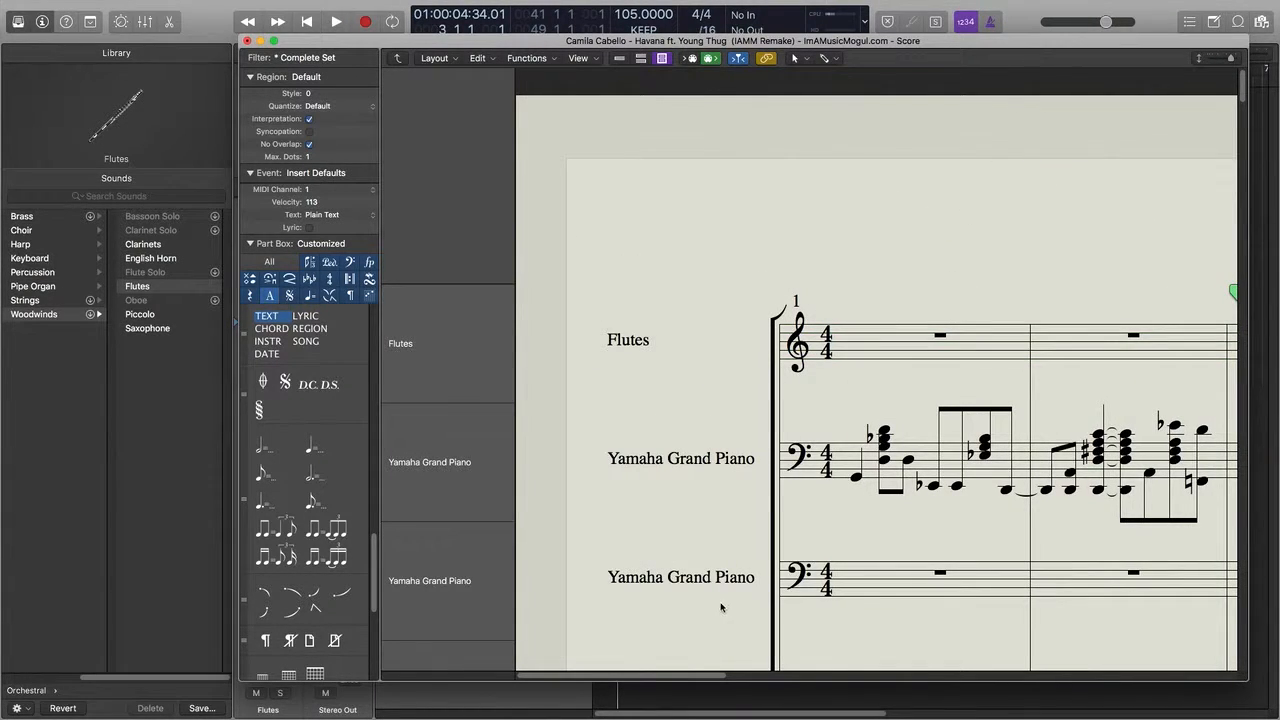
left_click_drag(696, 677, 935, 662)
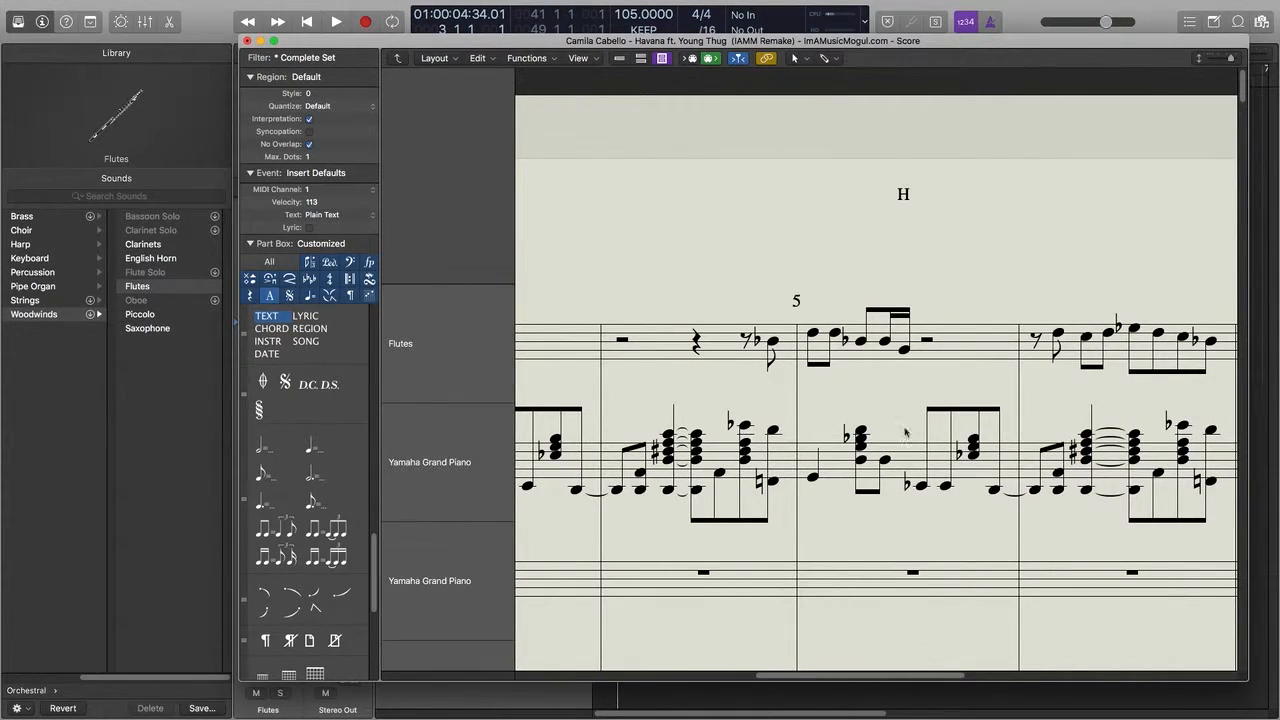
left_click(904, 195)
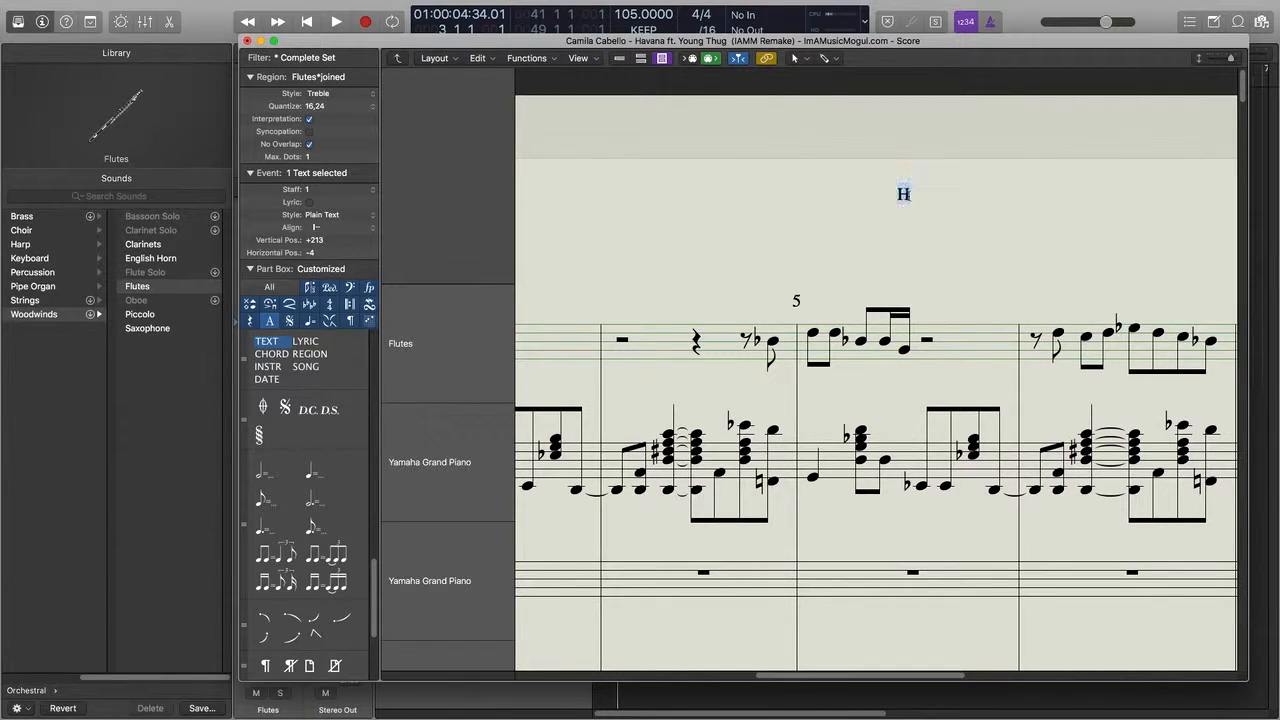
type("AVANA")
left_click(989, 246)
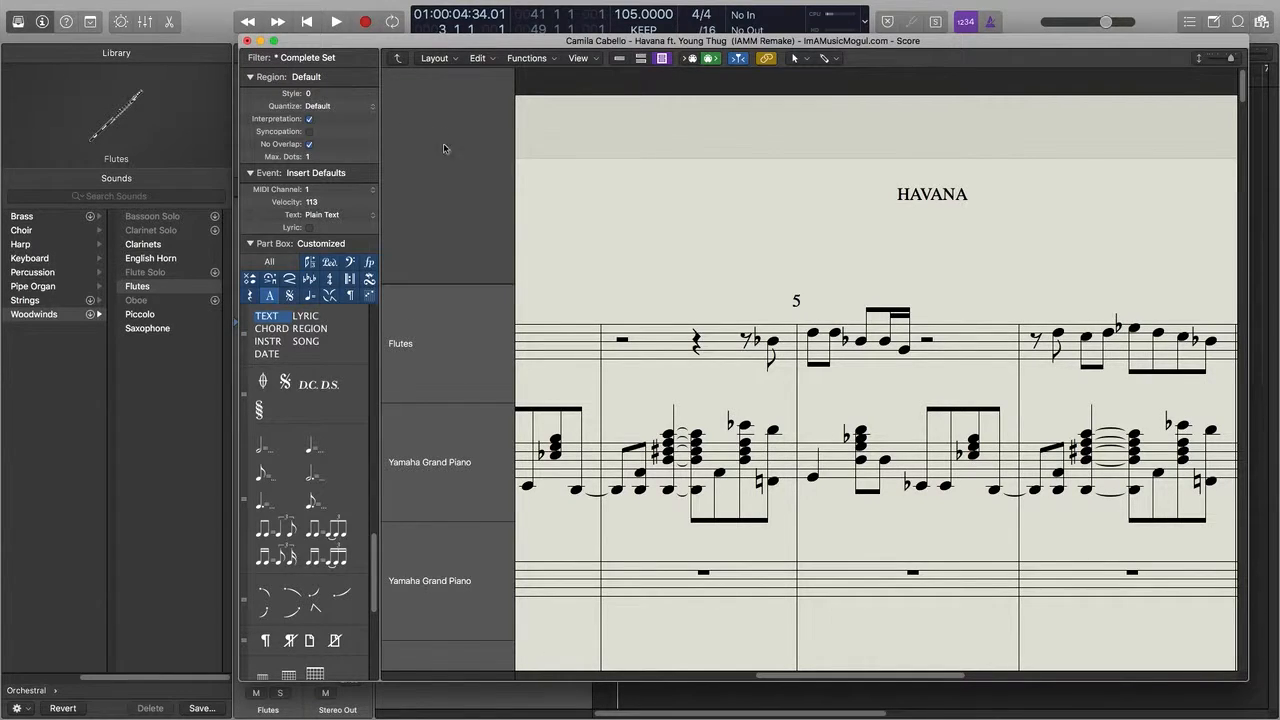
Look through the enlarged score's pages and close the Score window
scroll(437, 160, "down", 10)
scroll(437, 160, "up", 10)
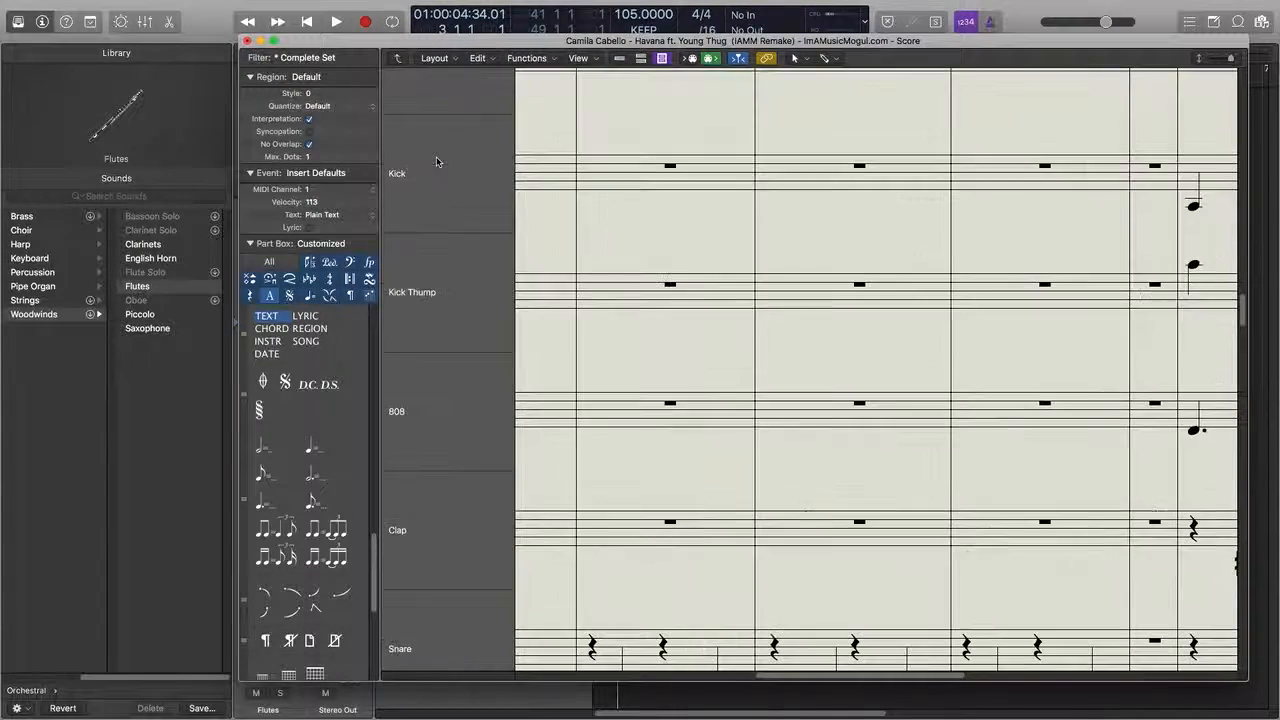
left_click(248, 42)
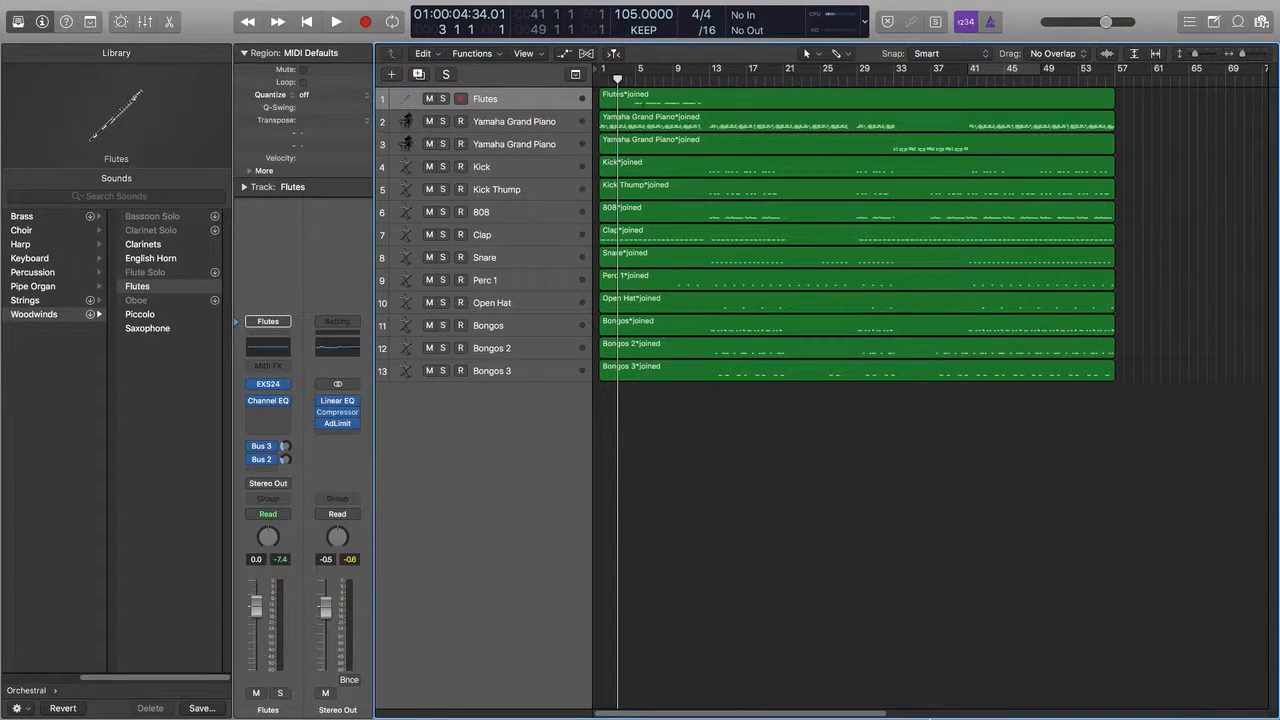
mouse_move(940, 705)
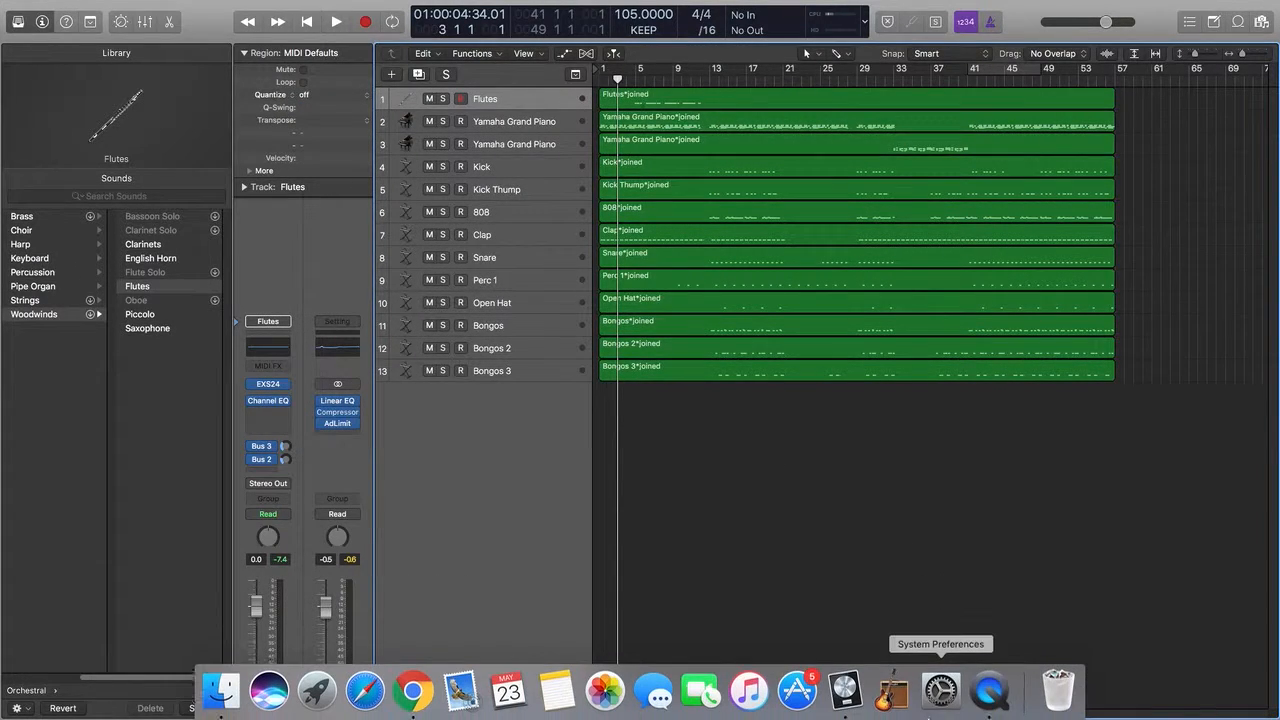
left_click(988, 700)
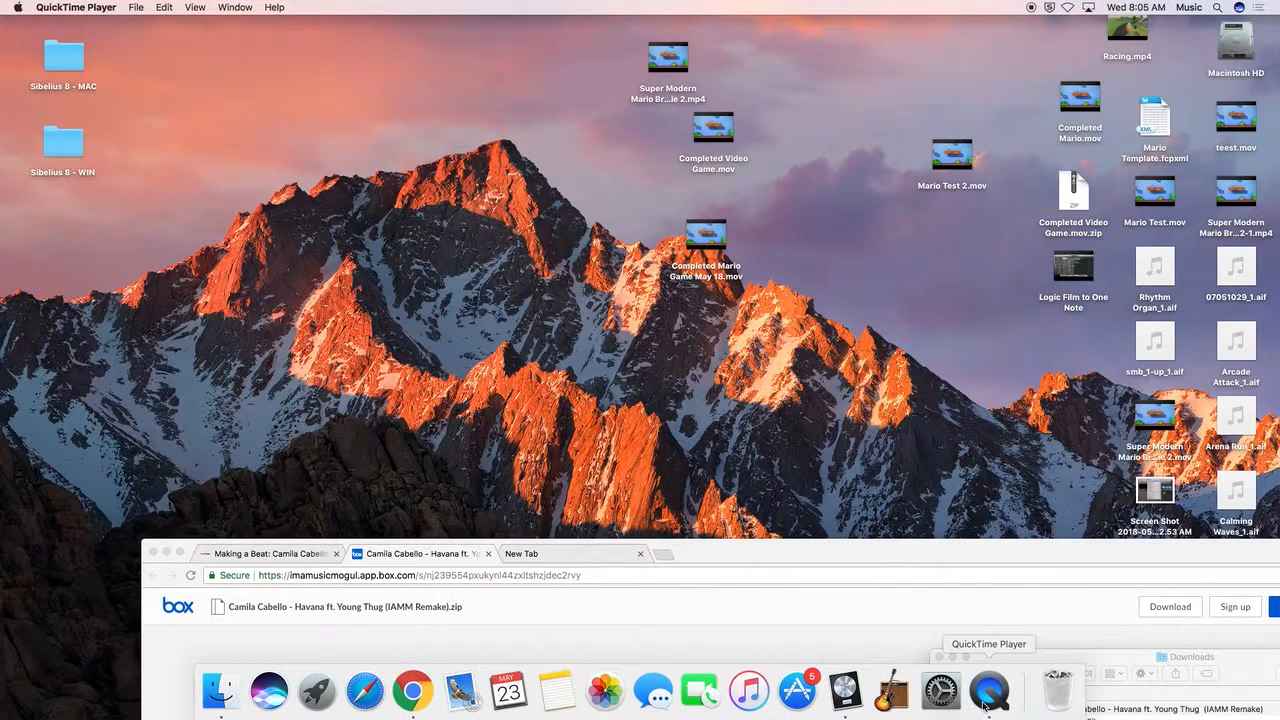
right_click(988, 700)
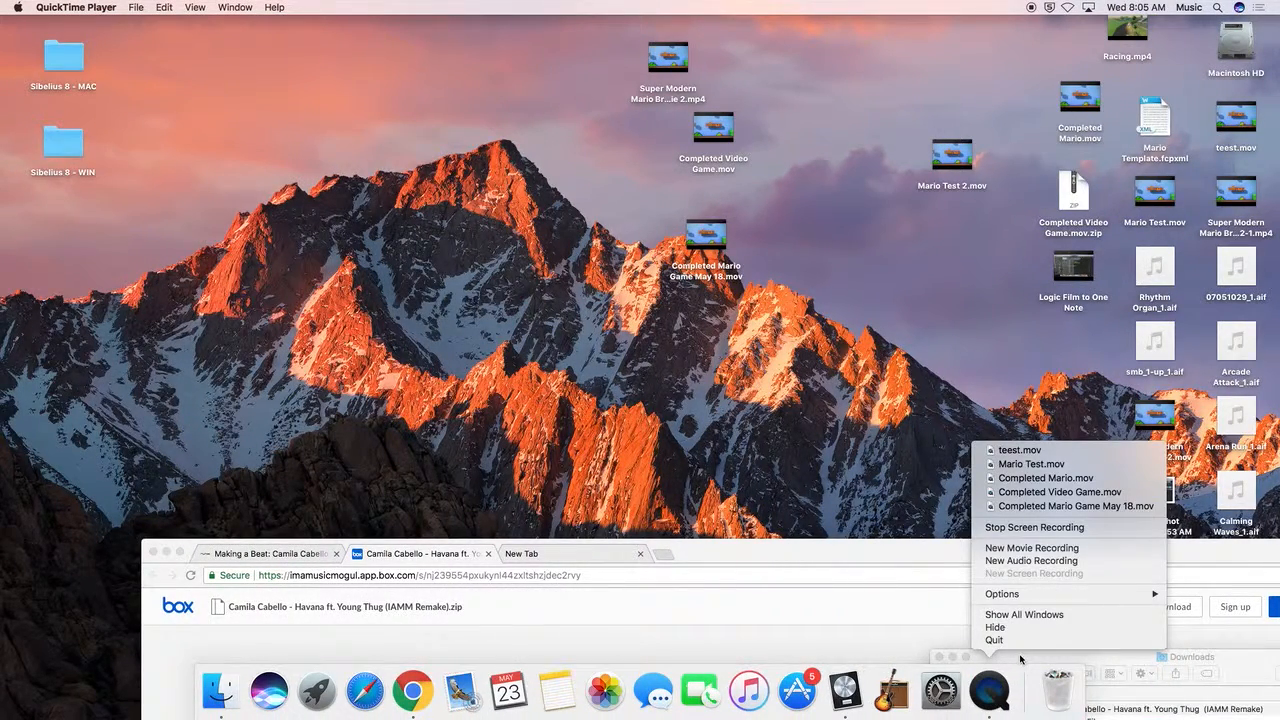